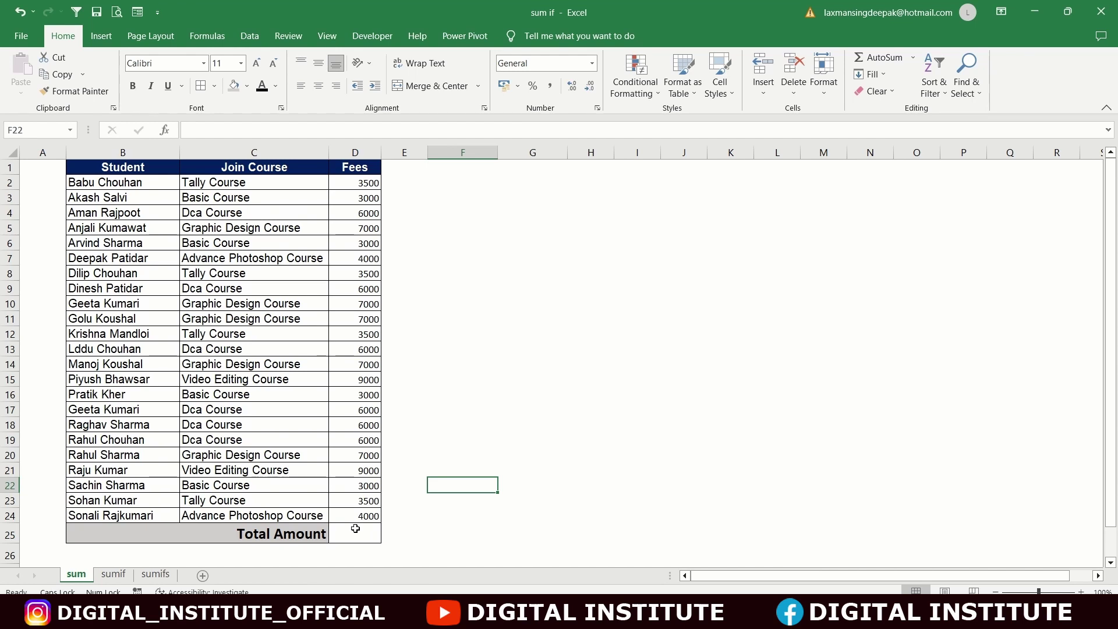
Step: Bring up the SUM function's arguments for the Total Amount cell D25 from the list of all functions, and cancel without inserting it
{"action": "left_click", "coordinate": [355, 528]}
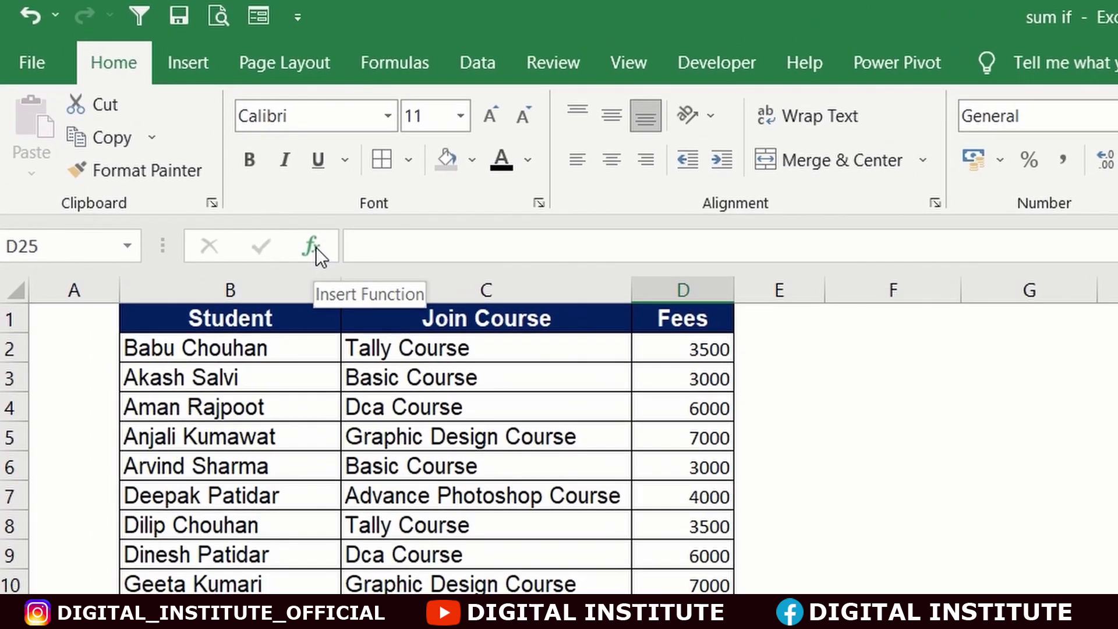
{"action": "left_click", "coordinate": [282, 221]}
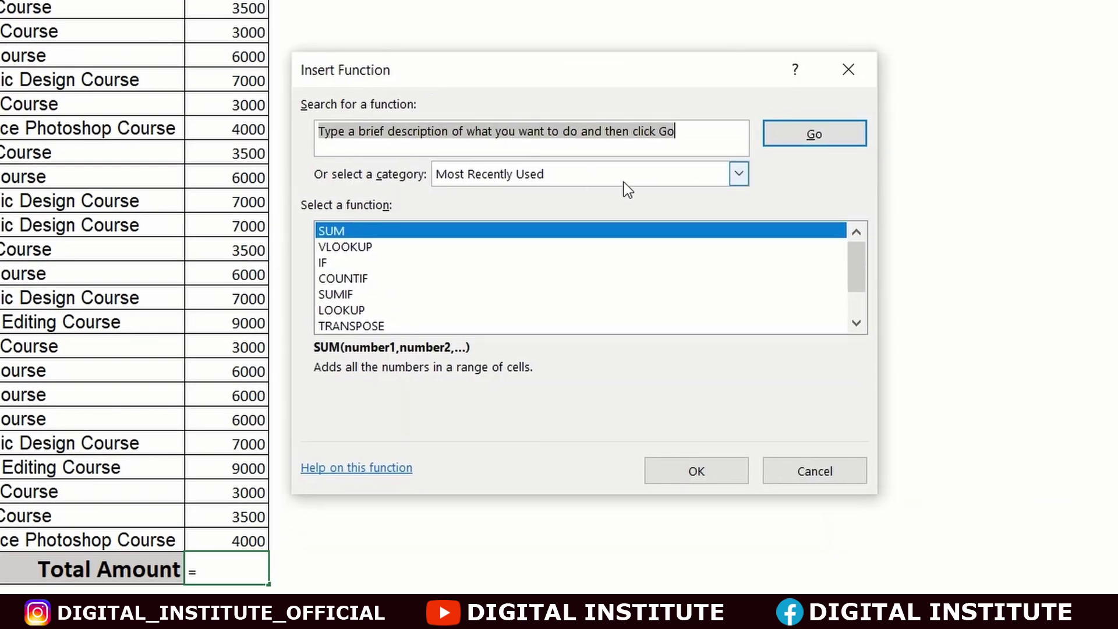
{"action": "left_click", "coordinate": [739, 174]}
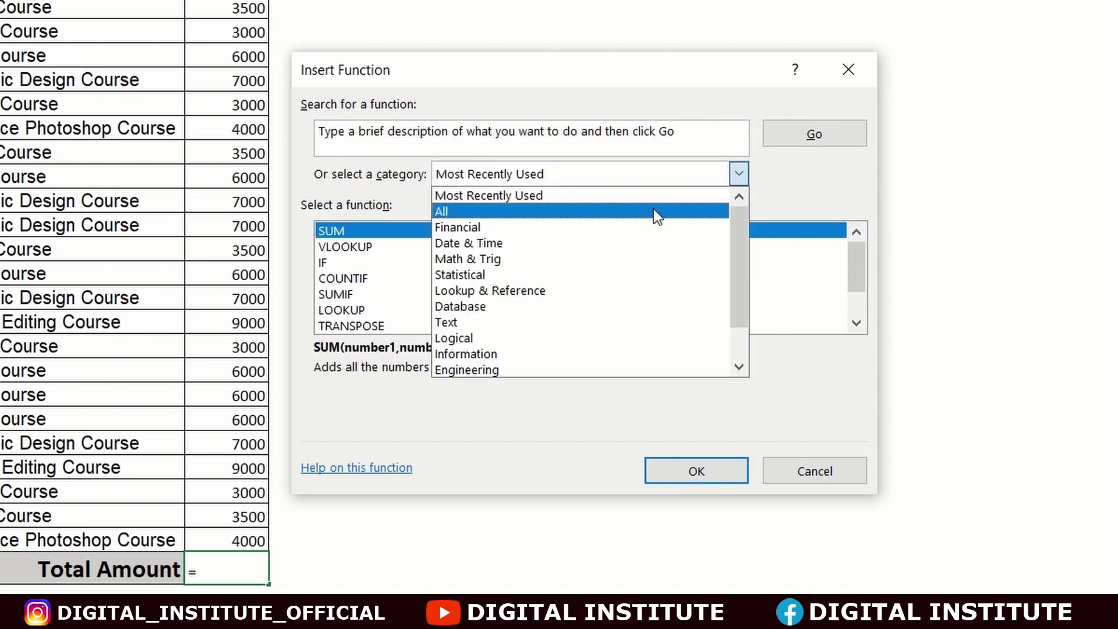
{"action": "left_click", "coordinate": [619, 220]}
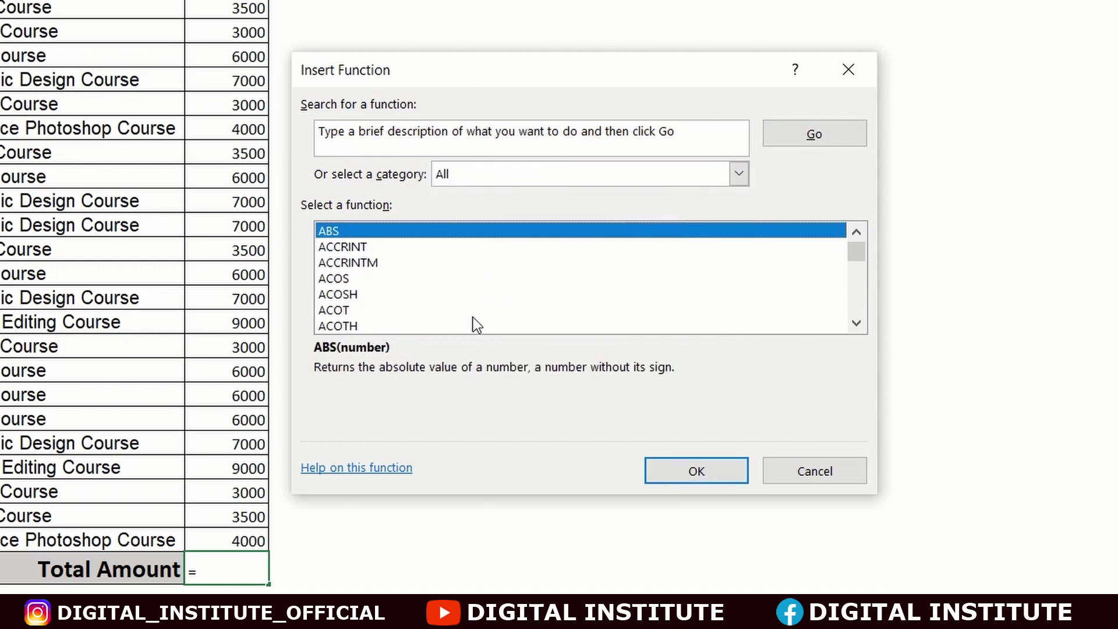
{"action": "type", "text": "sum"}
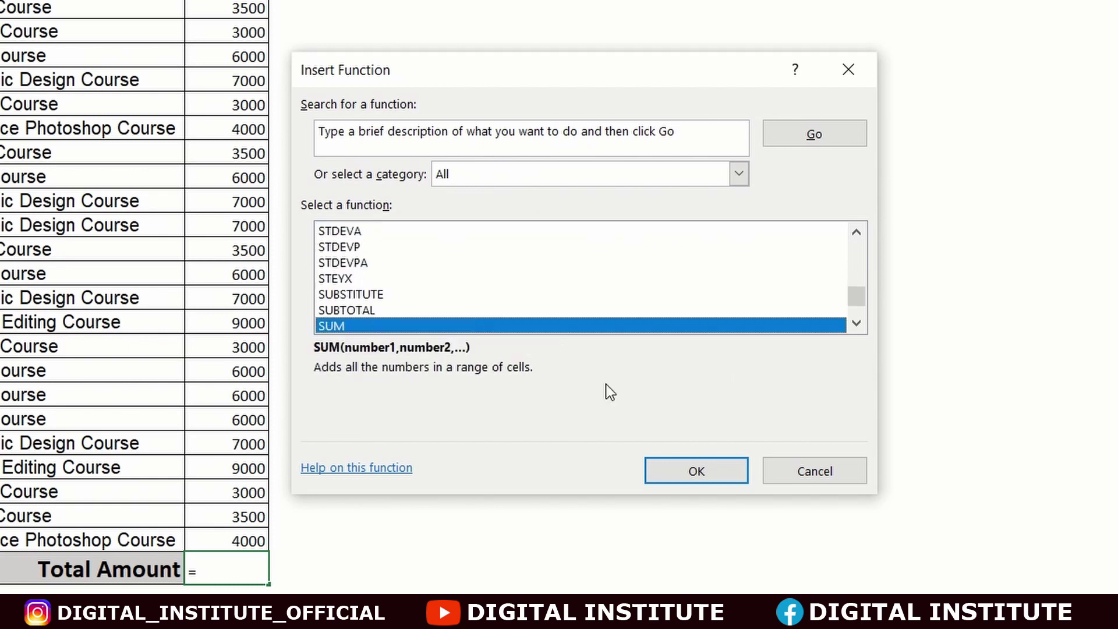
{"action": "left_click", "coordinate": [688, 475]}
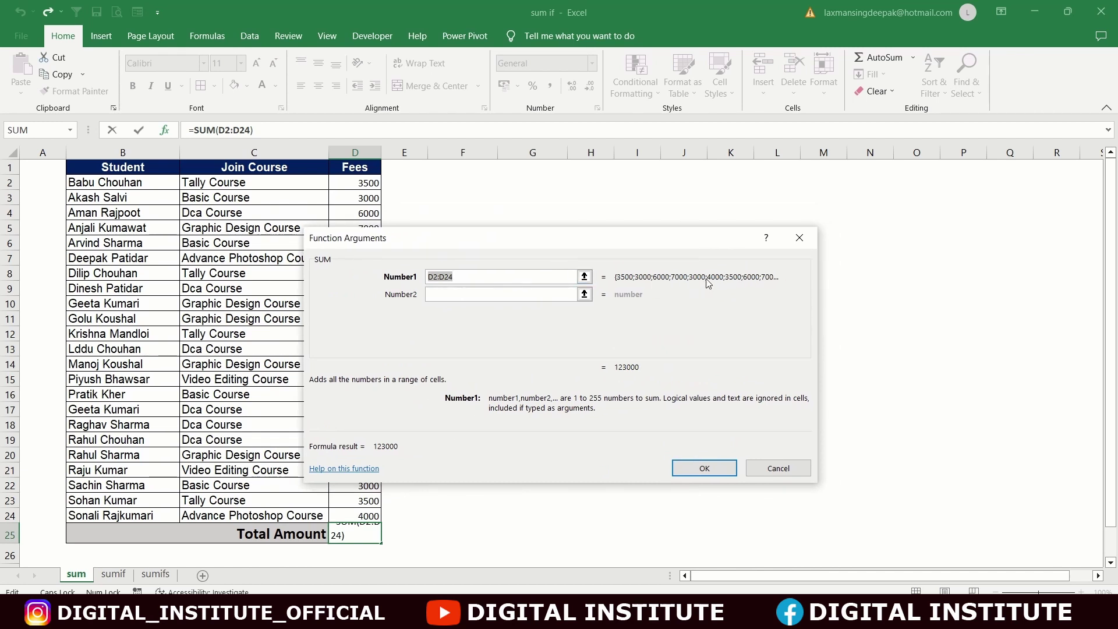
{"action": "left_click", "coordinate": [798, 237]}
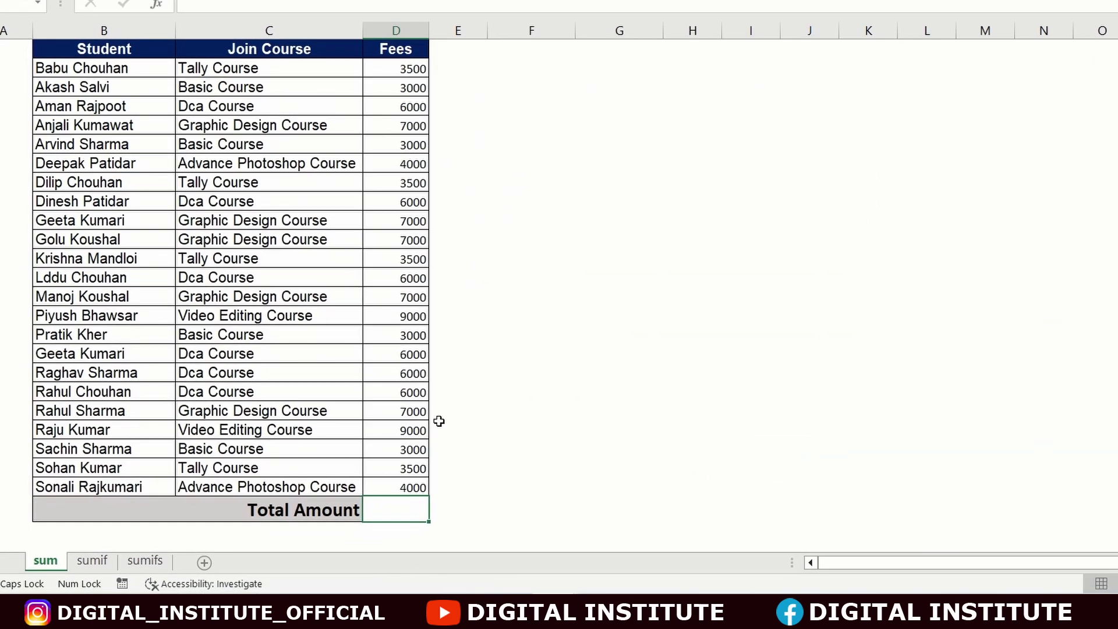
Step: Start a SUM formula in the Total Amount cell D25 with the fees D2:D24 as its first range
{"action": "type", "text": "=SUM"}
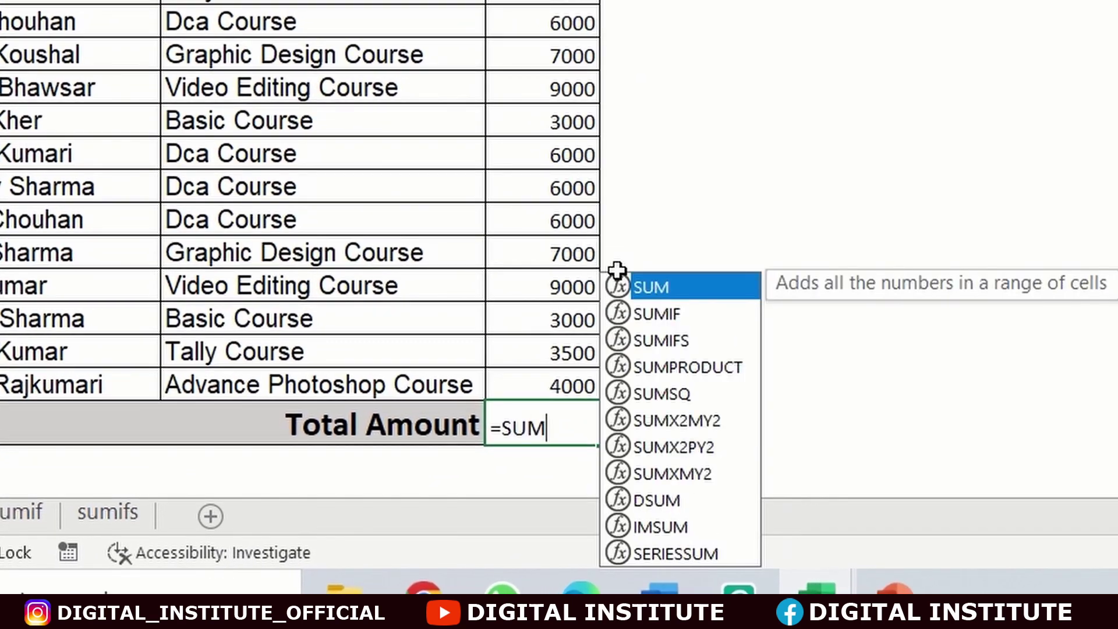
{"action": "type", "text": "("}
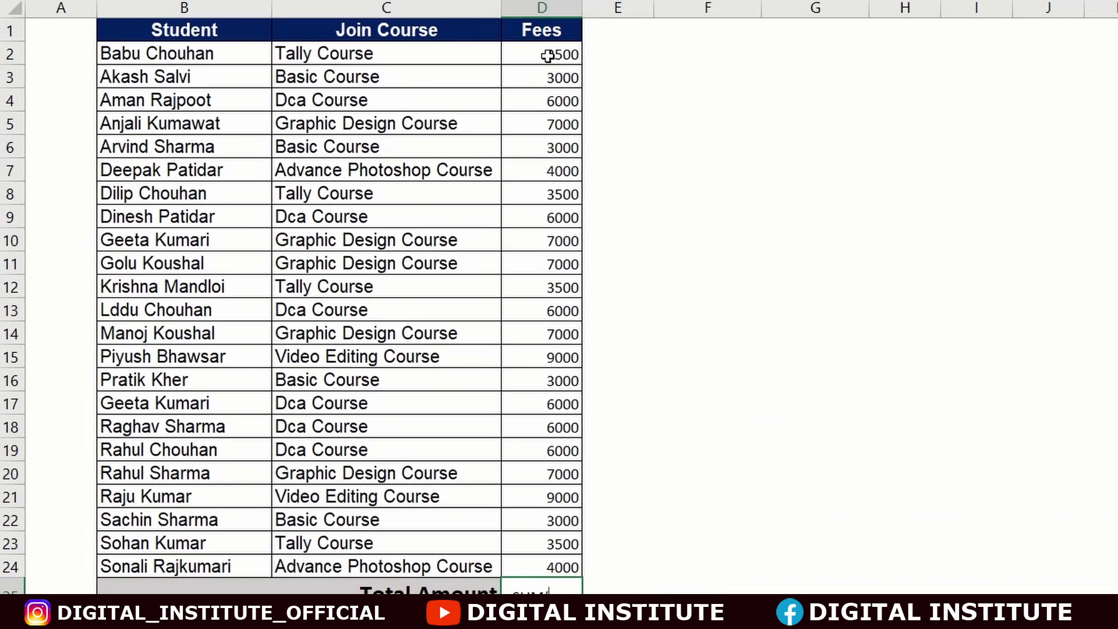
{"action": "left_click", "coordinate": [548, 55]}
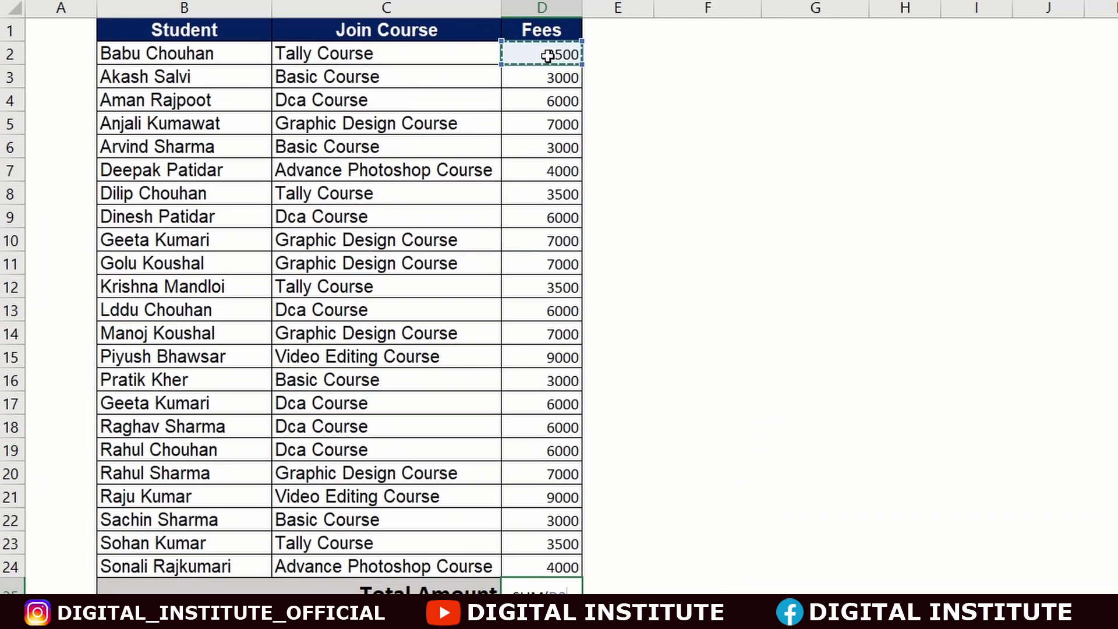
{"action": "left_click_drag", "start_coordinate": [547, 55], "coordinate": [542, 563]}
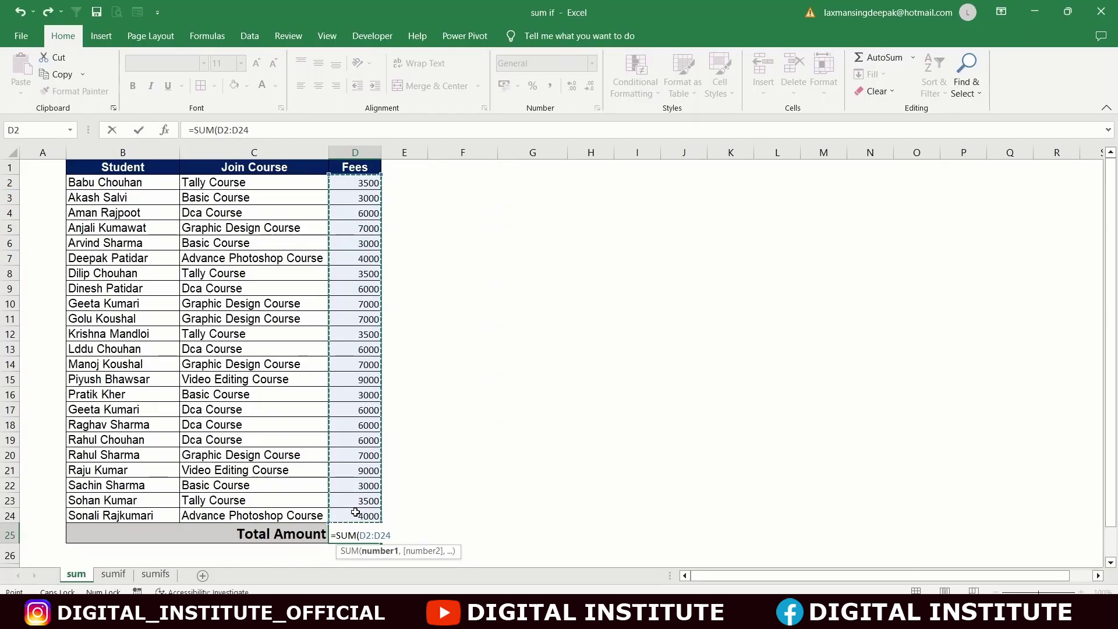
Step: Try F2:F22 as a second range in the SUM formula, and remove it so only D2:D24 is summed
{"action": "type", "text": ","}
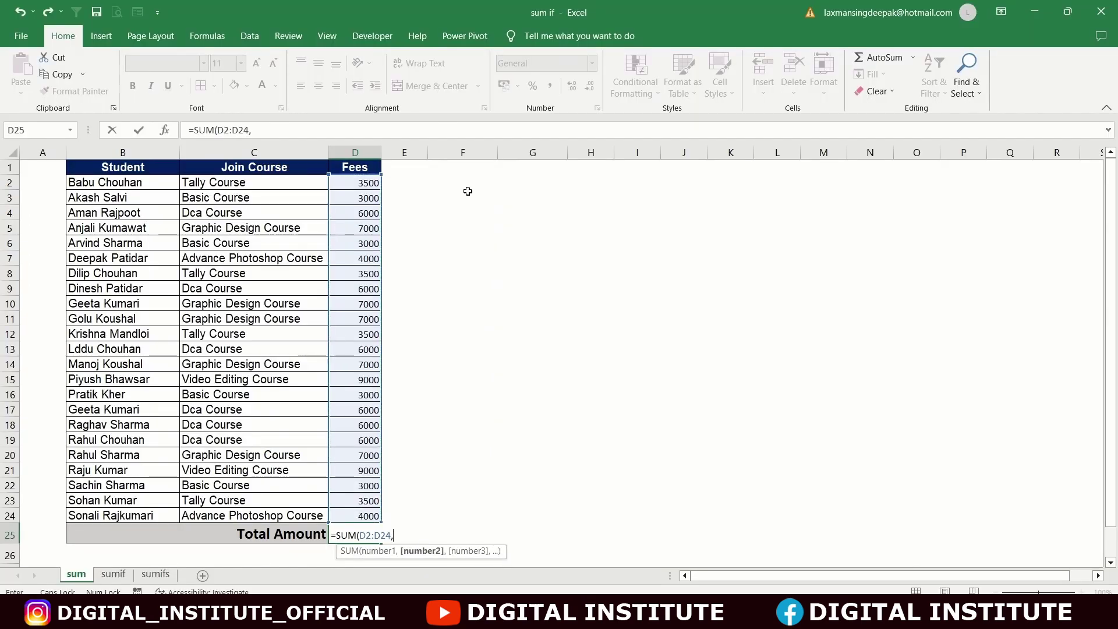
{"action": "left_click_drag", "start_coordinate": [467, 185], "coordinate": [475, 482]}
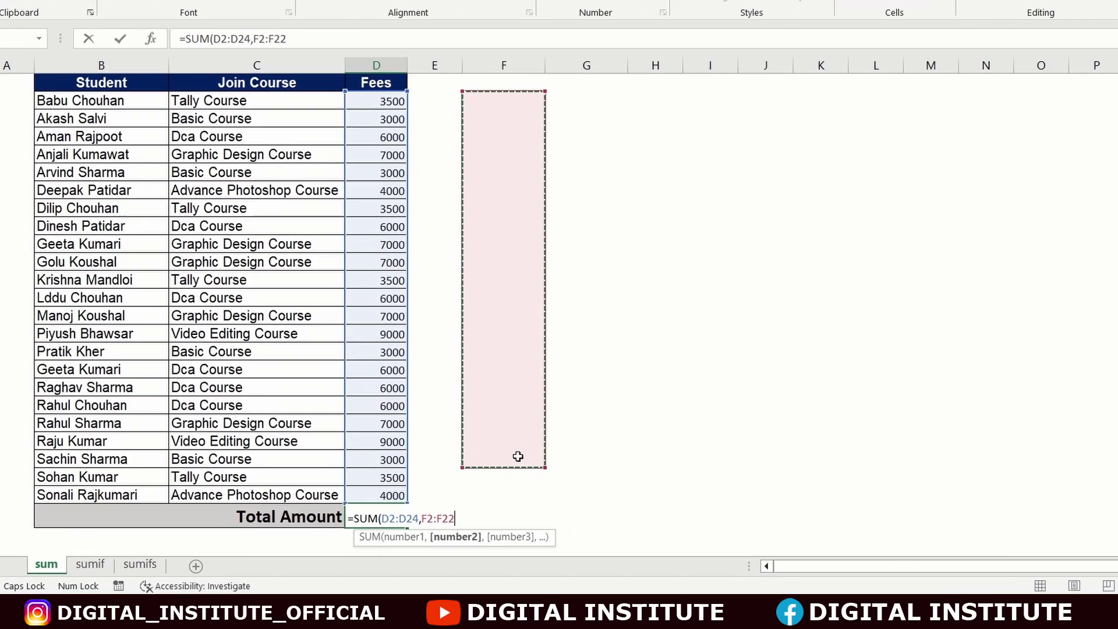
{"action": "key", "text": "BackSpace"}
{"action": "key", "text": "BackSpace"}
{"action": "key", "text": "BackSpace"}
{"action": "key", "text": "BackSpace"}
{"action": "key", "text": "BackSpace"}
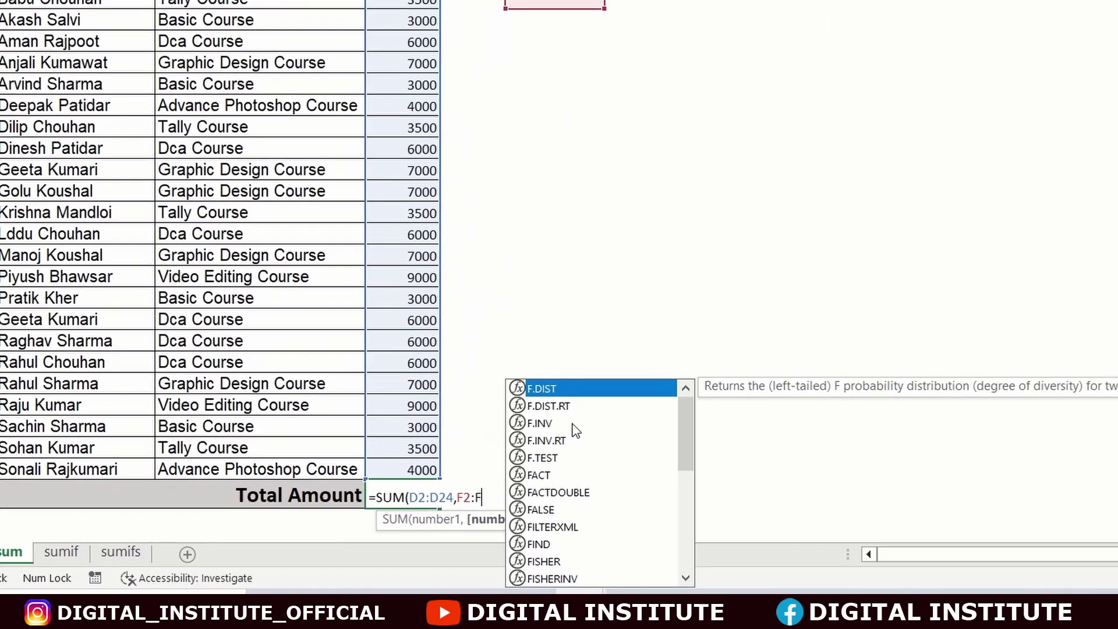
{"action": "key", "text": "BackSpace"}
{"action": "key", "text": "BackSpace"}
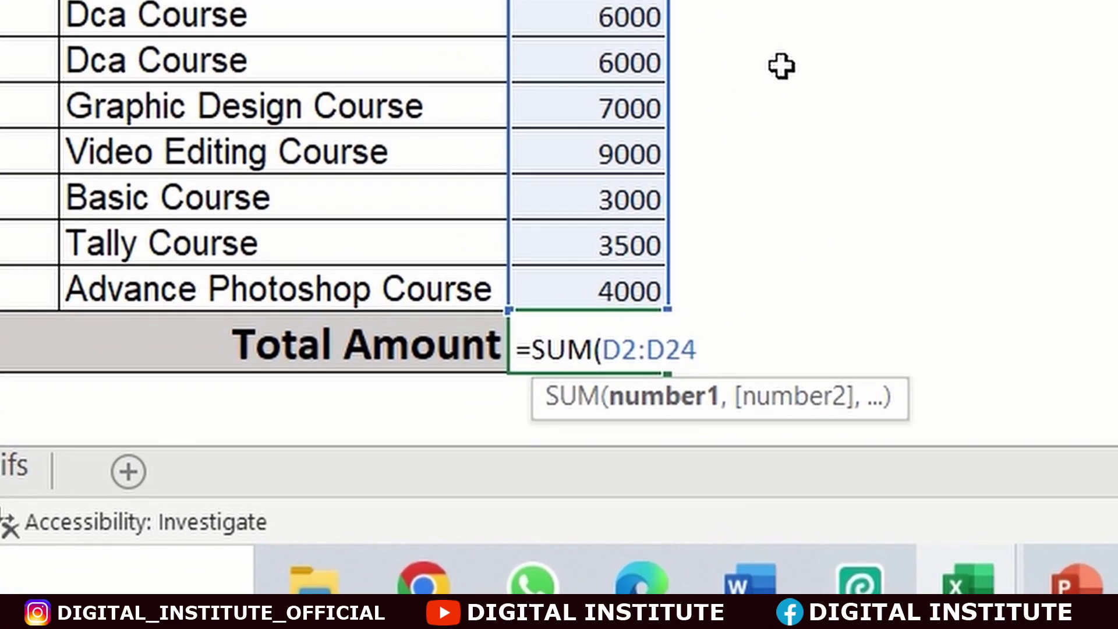
Step: Complete the formula =SUM(D2:D24) in the Total Amount cell, and clear that cell again
{"action": "type", "text": ")"}
{"action": "key", "text": "Return"}
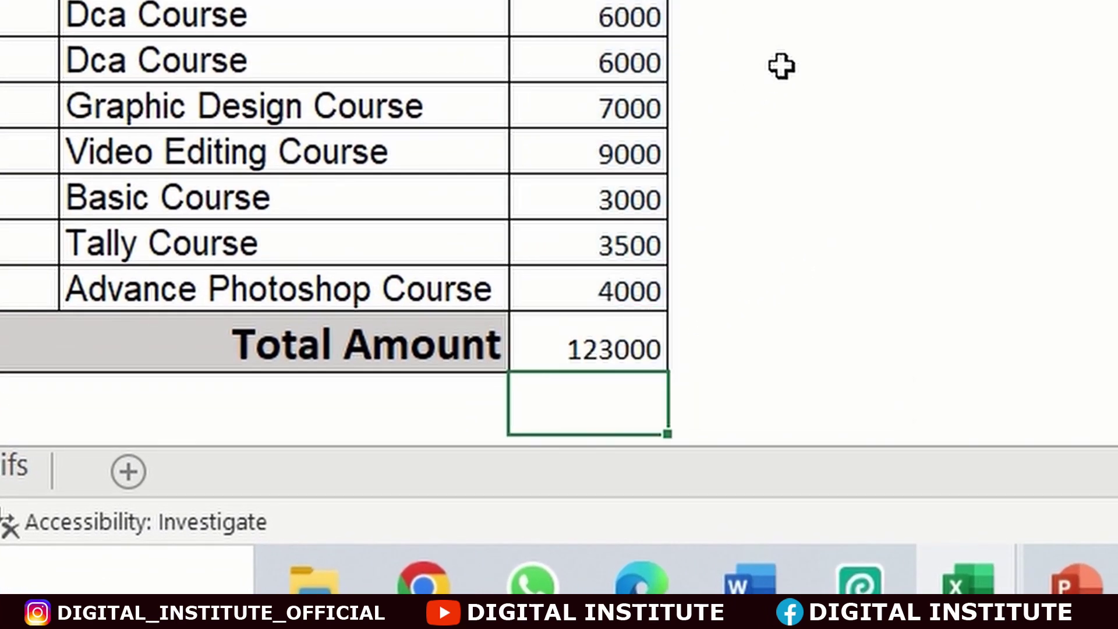
{"action": "key", "text": "Up"}
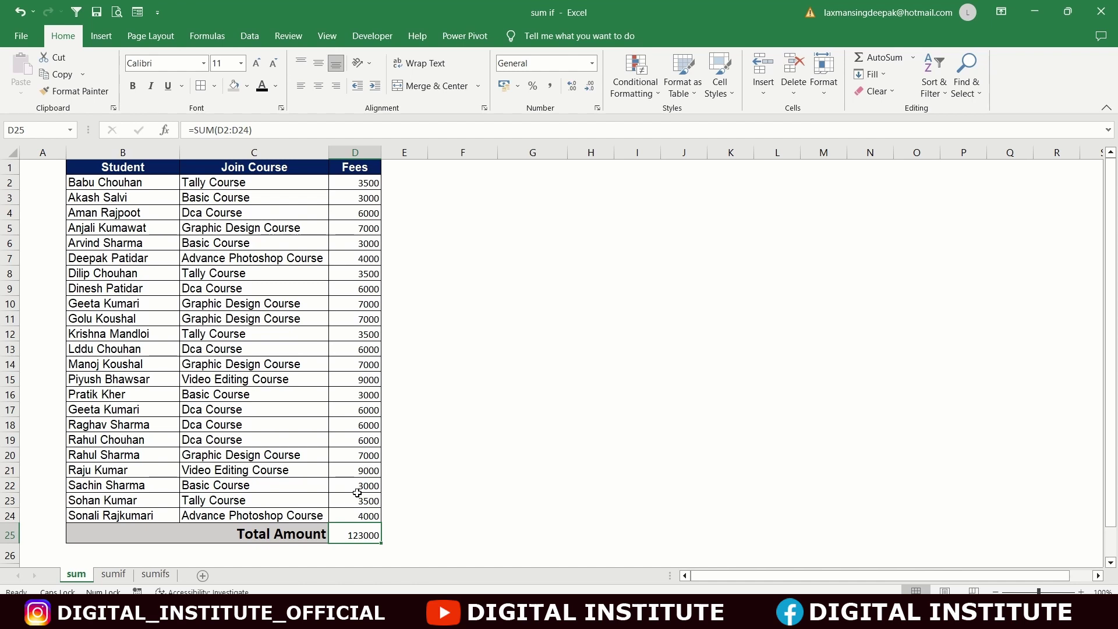
{"action": "key", "text": "Delete"}
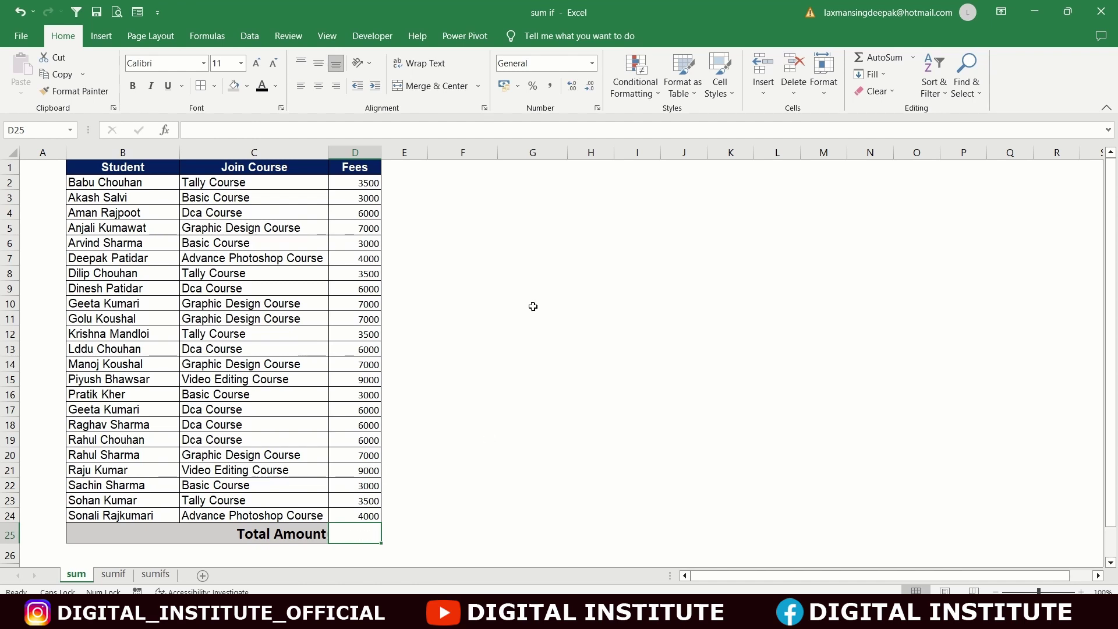
{"action": "left_click", "coordinate": [465, 302]}
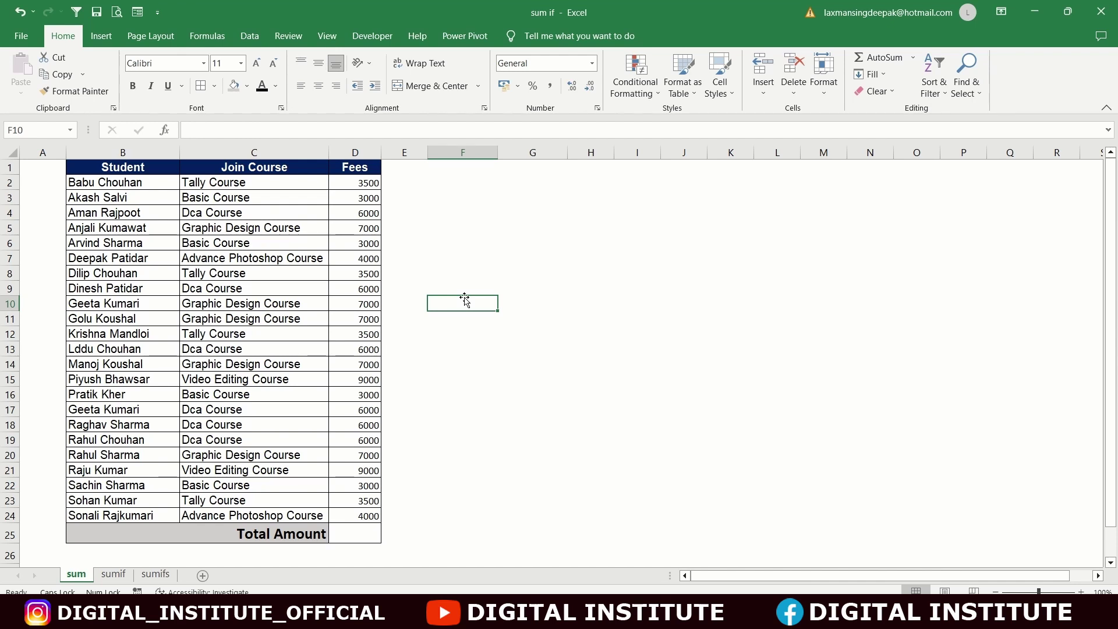
{"action": "left_click", "coordinate": [494, 469]}
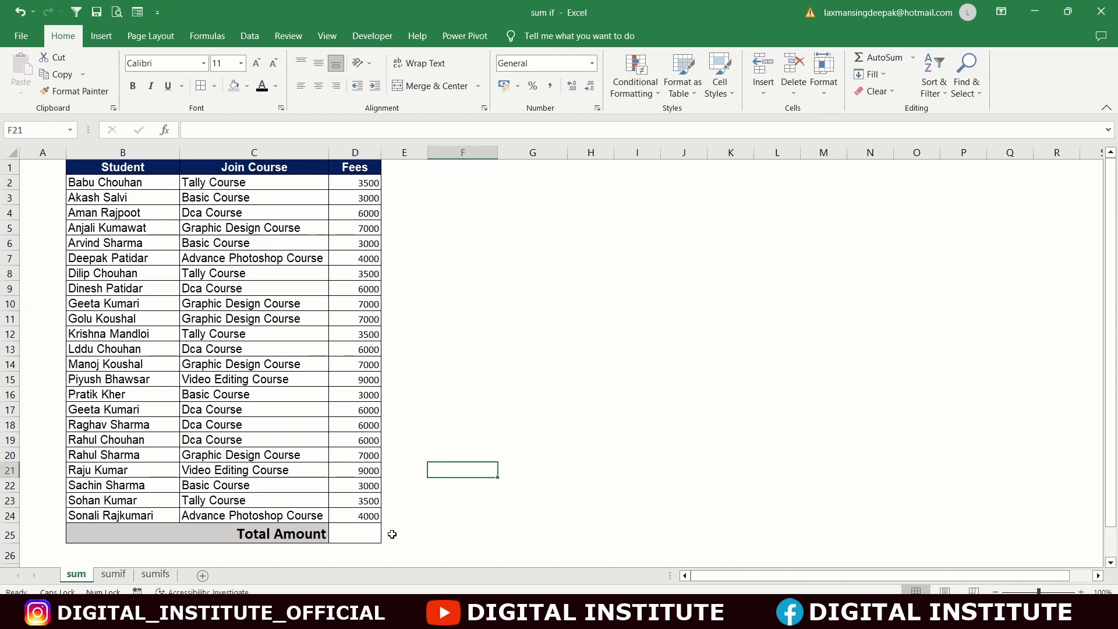
Step: Total the fees D2:D24 in the Total Amount cell D25 with AutoSum, and undo the entry
{"action": "left_click", "coordinate": [343, 541]}
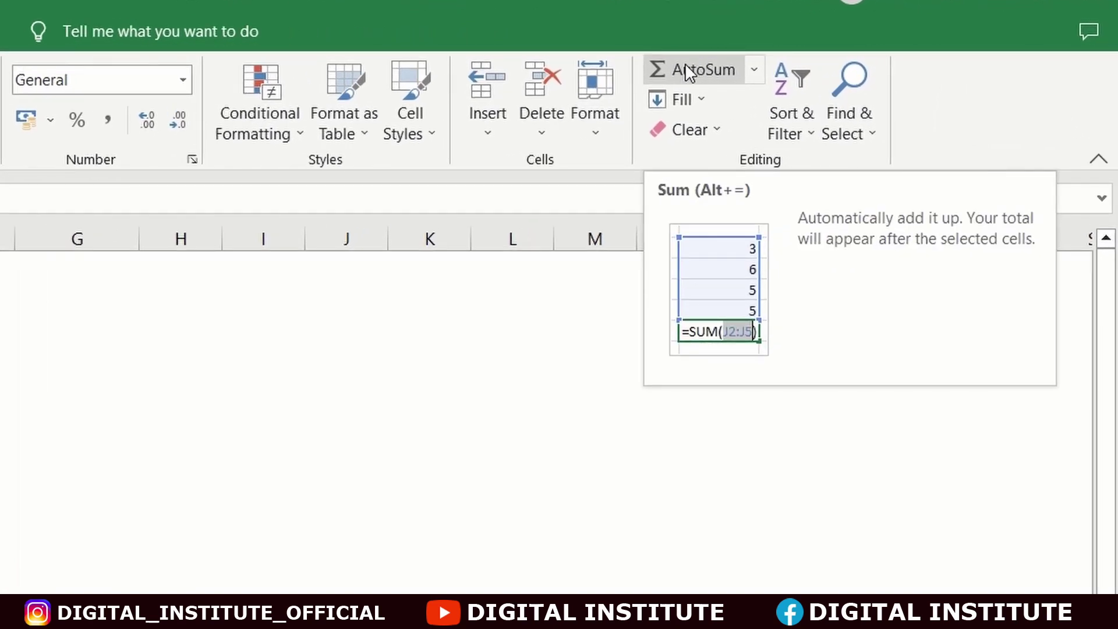
{"action": "left_click", "coordinate": [685, 67]}
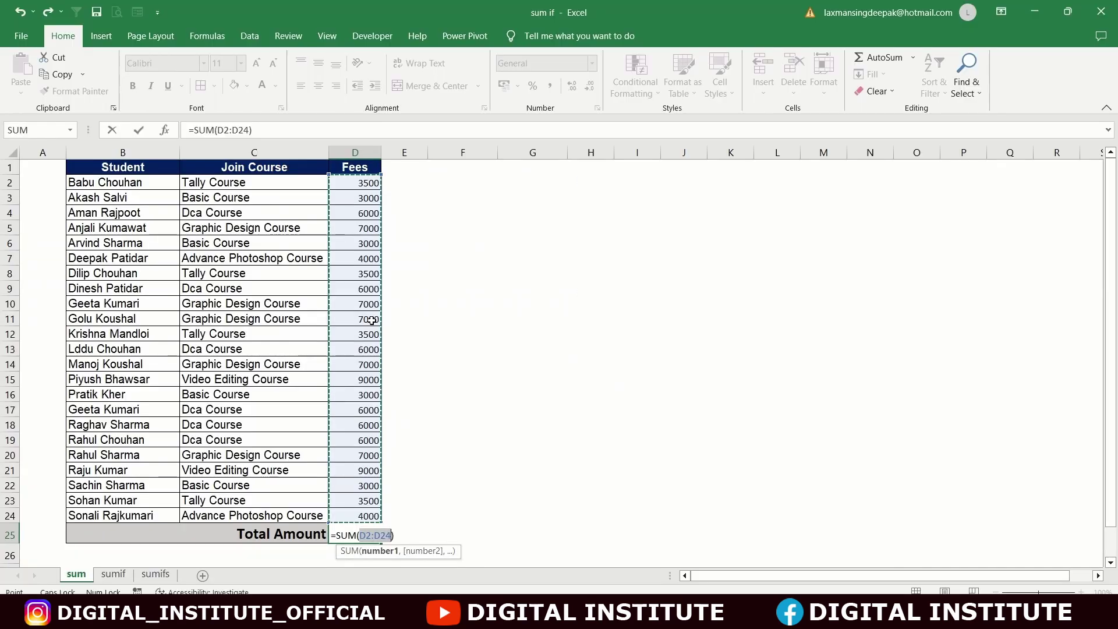
{"action": "key", "text": "Return"}
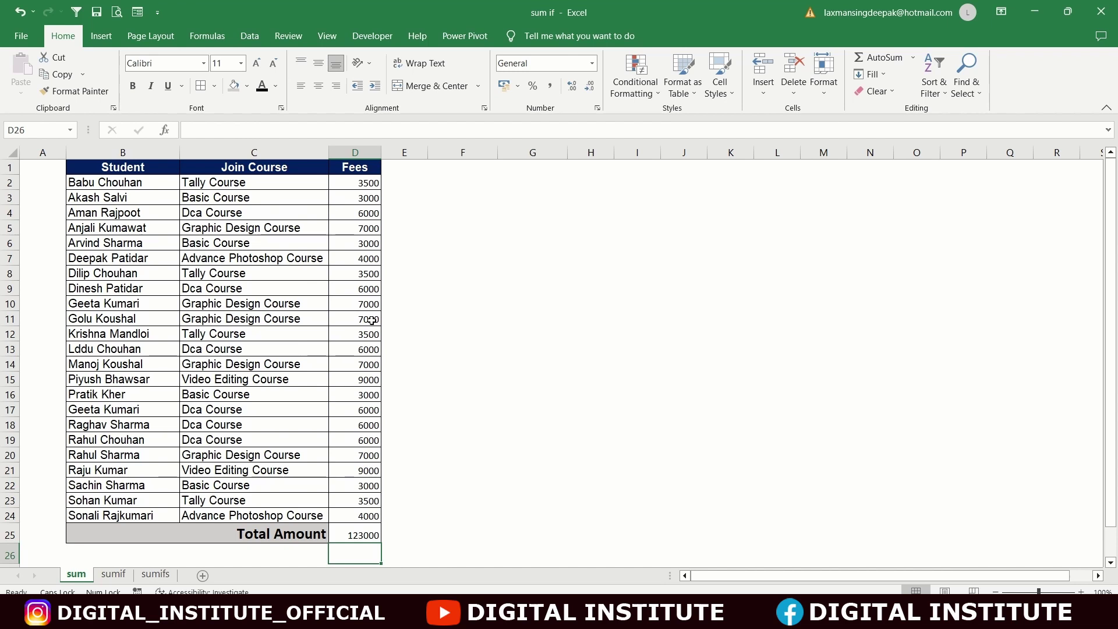
{"action": "key", "text": "ctrl+z"}
{"action": "key", "text": "Up"}
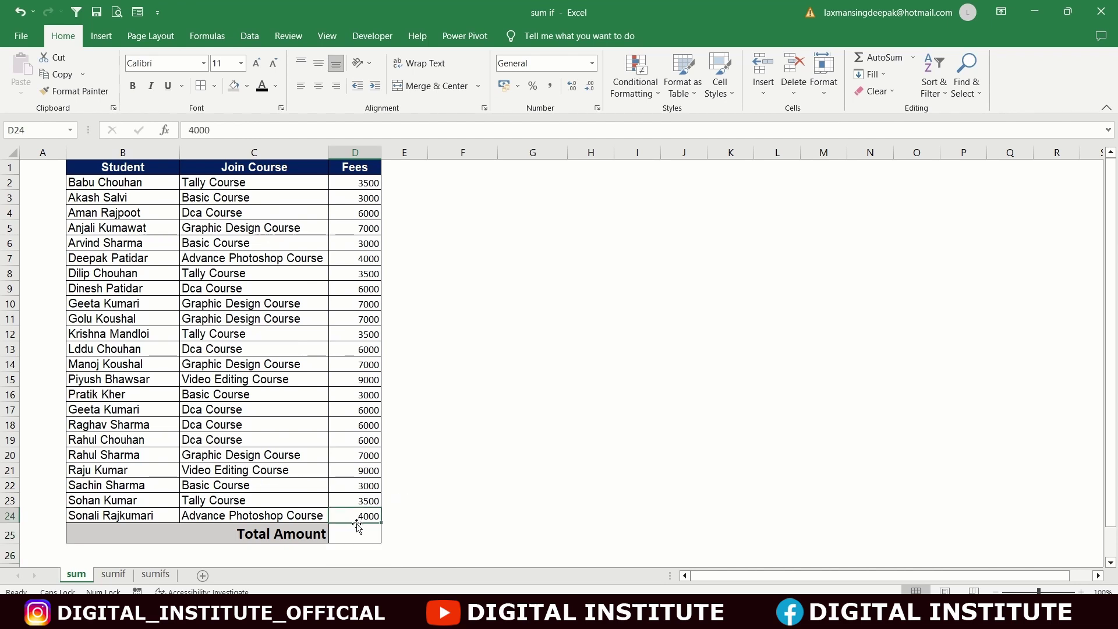
Step: Use AutoSum in the empty cell G7 with its range changed to D2:D24, and delete the result
{"action": "left_click", "coordinate": [532, 254]}
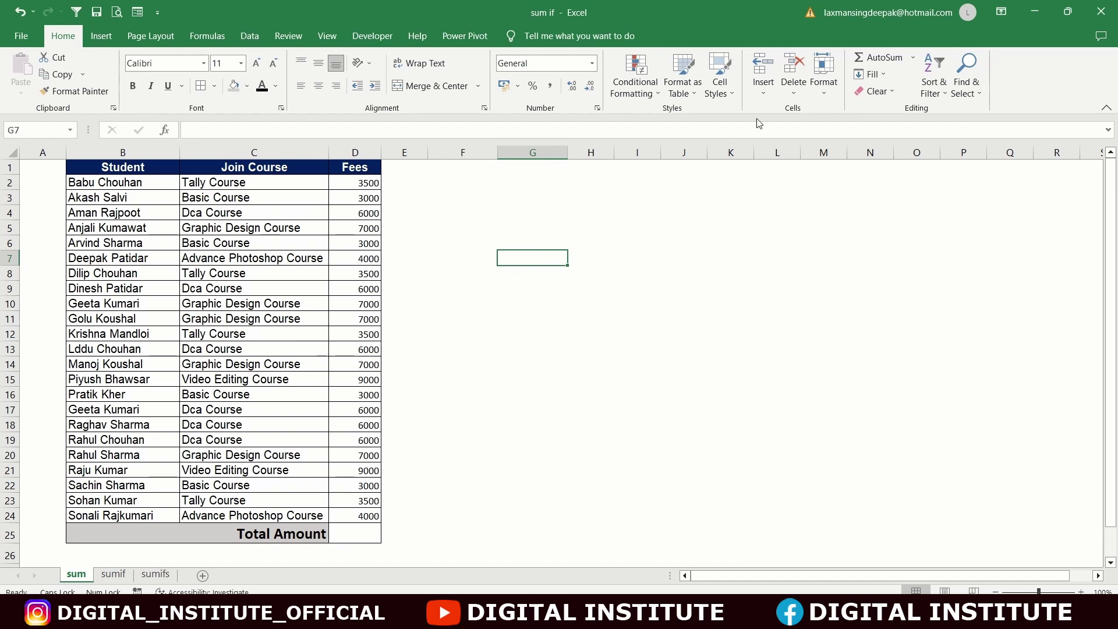
{"action": "left_click", "coordinate": [875, 58]}
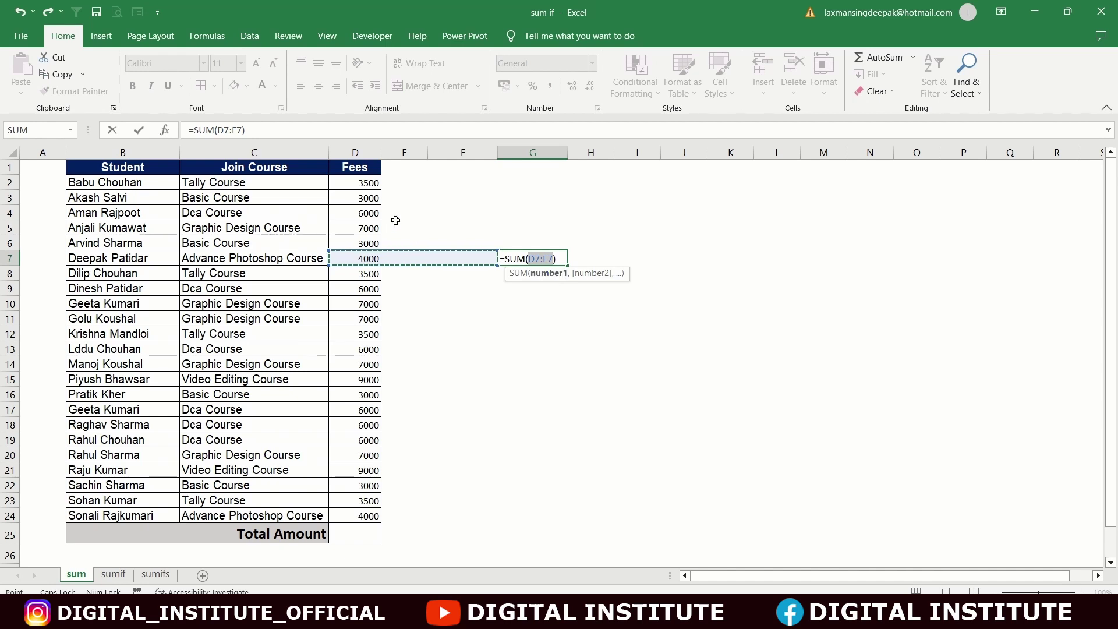
{"action": "left_click", "coordinate": [357, 182]}
{"action": "left_click_drag", "start_coordinate": [356, 182], "coordinate": [358, 513]}
{"action": "type", "text": ")"}
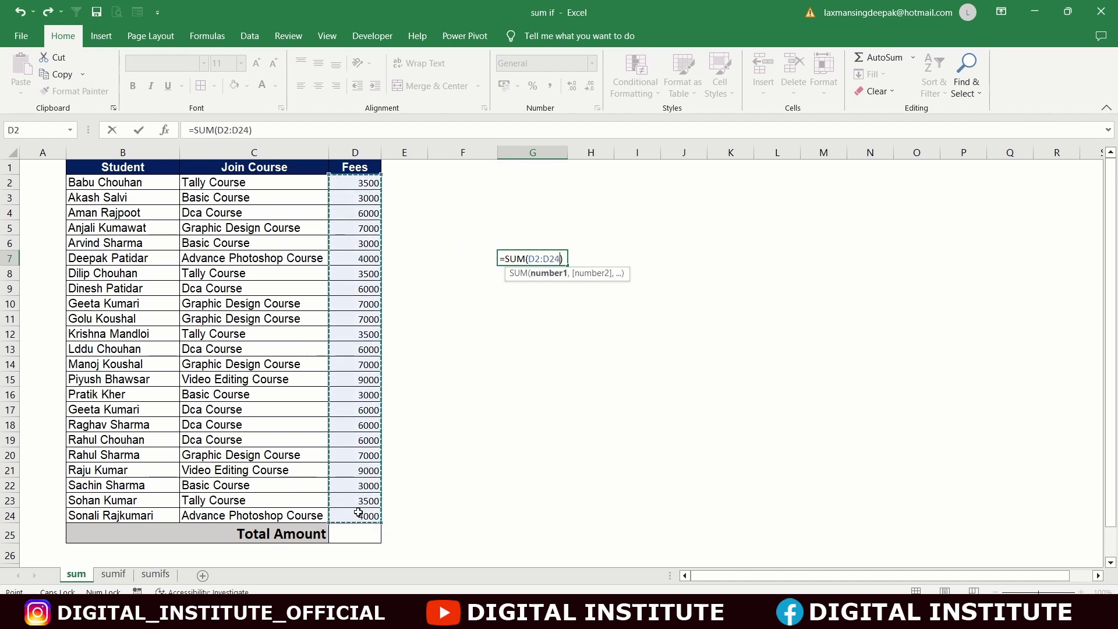
{"action": "key", "text": "Return"}
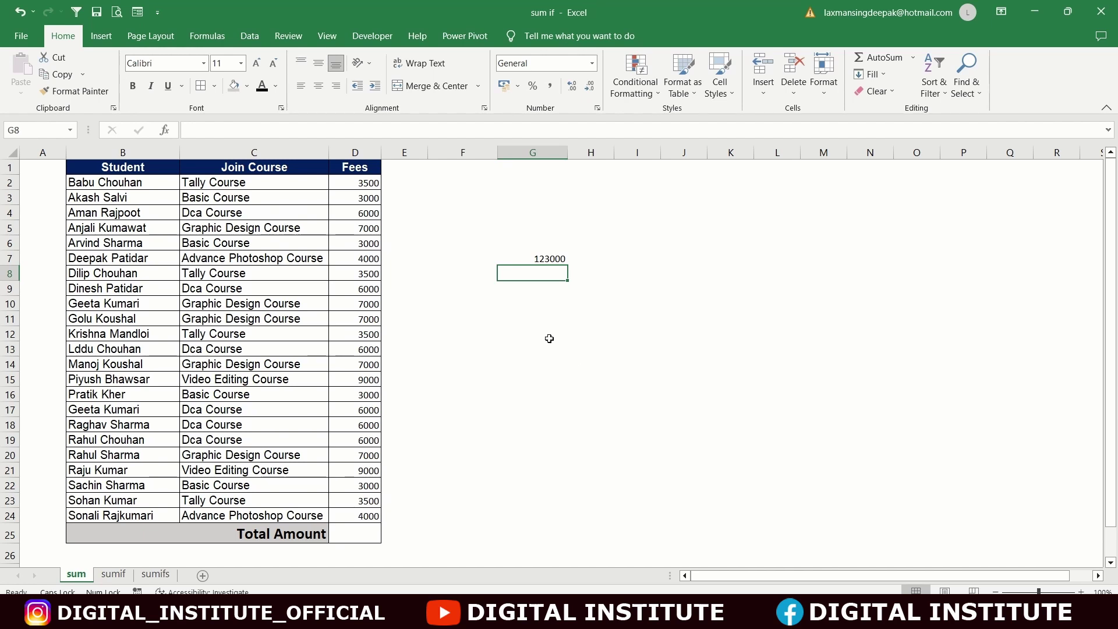
{"action": "left_click", "coordinate": [543, 262]}
{"action": "key", "text": "Delete"}
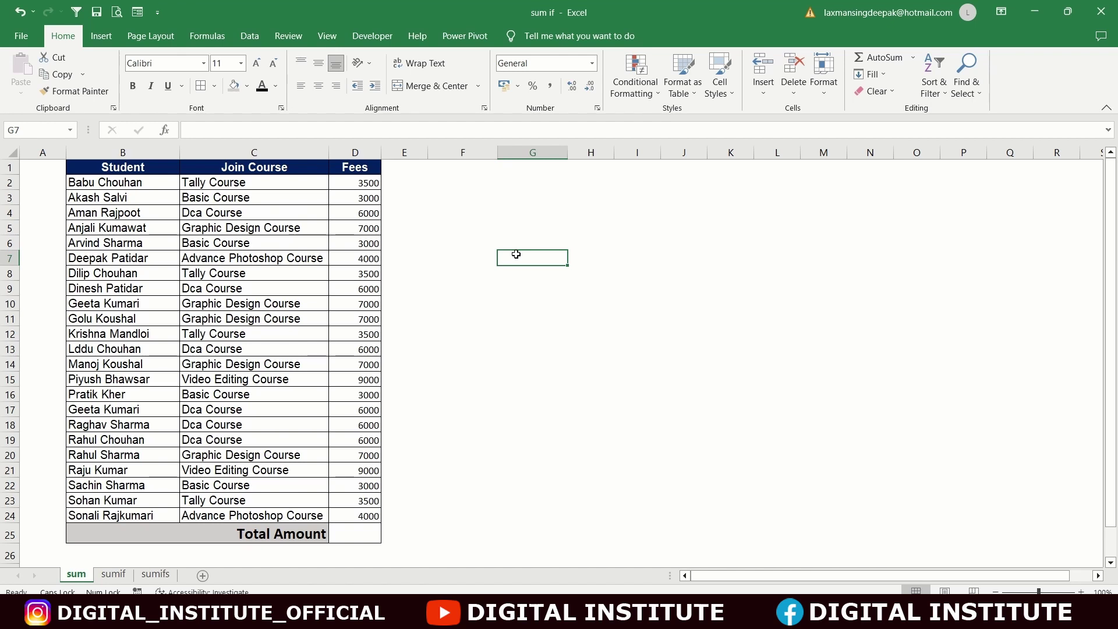
Step: Repeat the automatic sum in G7 over the fees D2:D24, and clear the cell again
{"action": "key", "text": "alt+equal"}
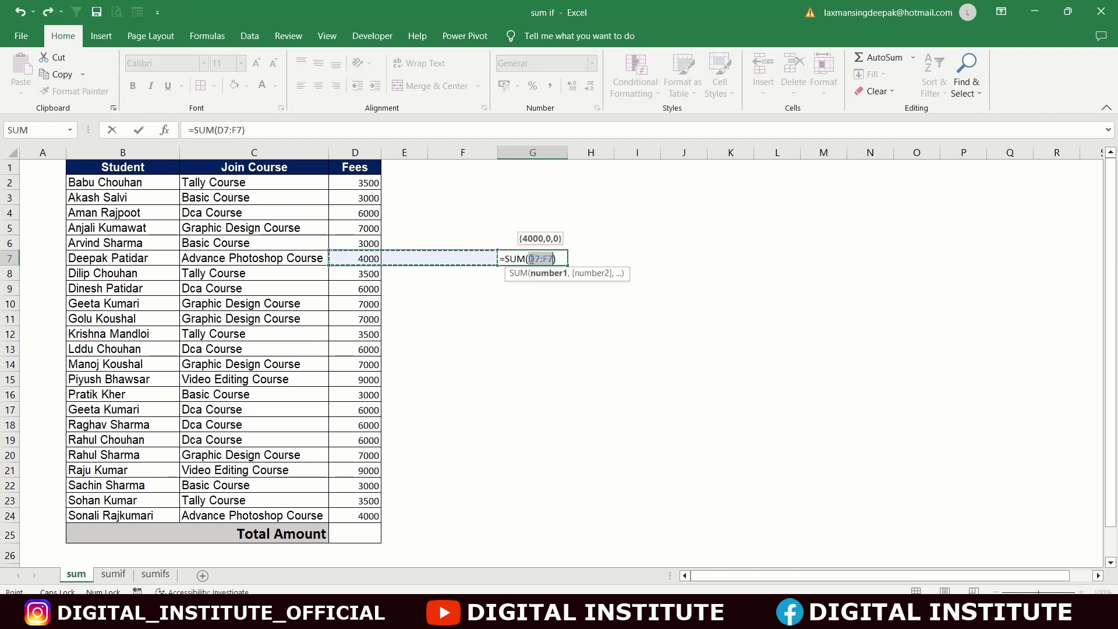
{"action": "left_click_drag", "start_coordinate": [358, 182], "coordinate": [365, 508]}
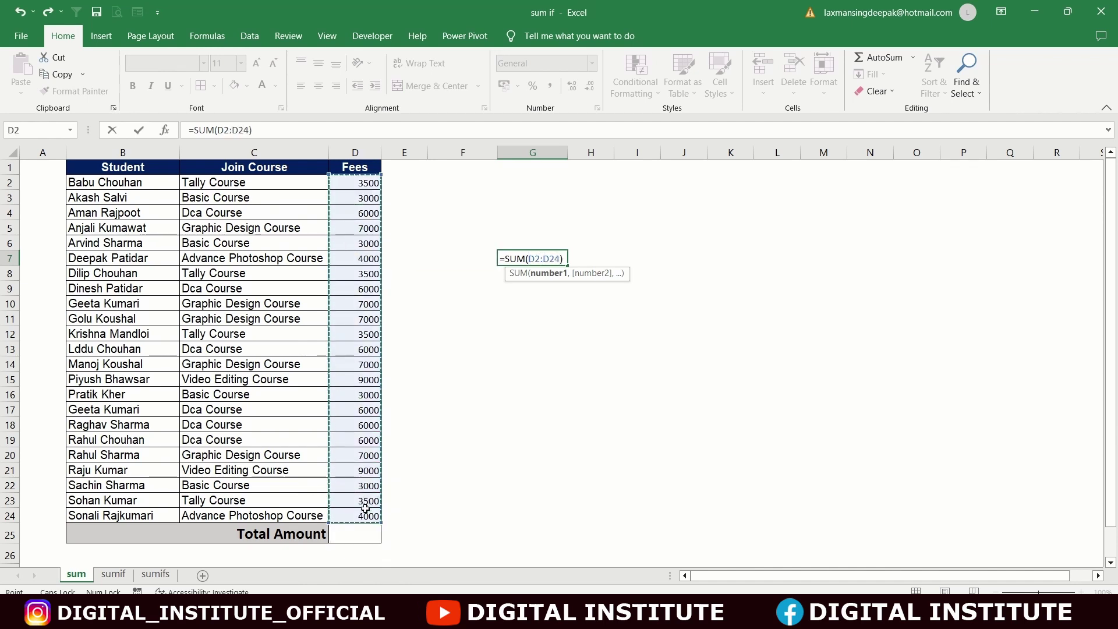
{"action": "key", "text": "Return"}
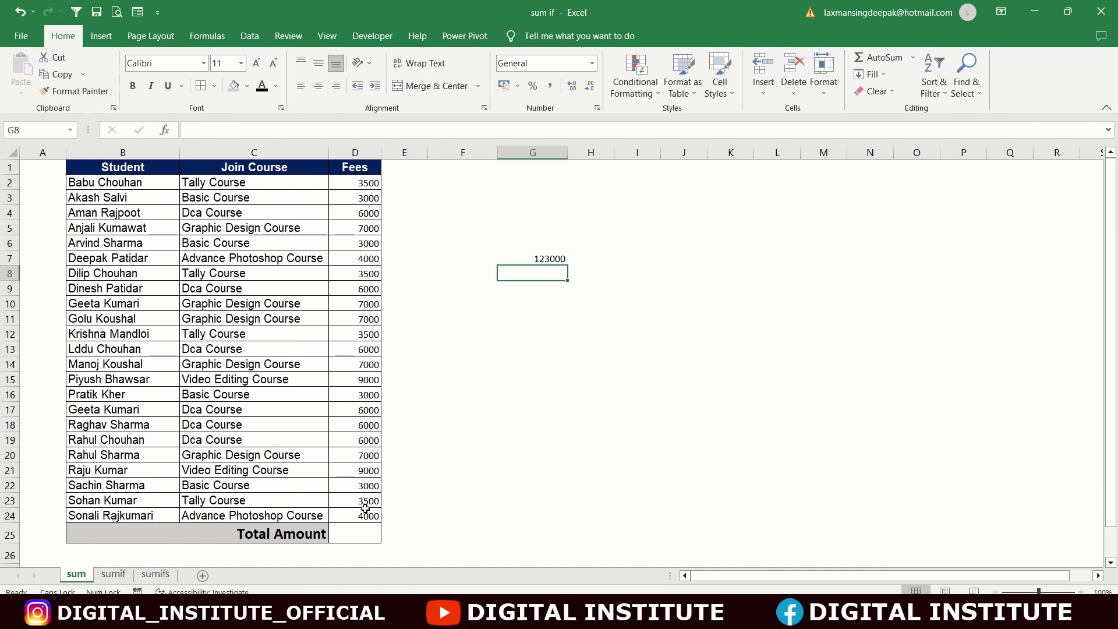
{"action": "left_click", "coordinate": [529, 255]}
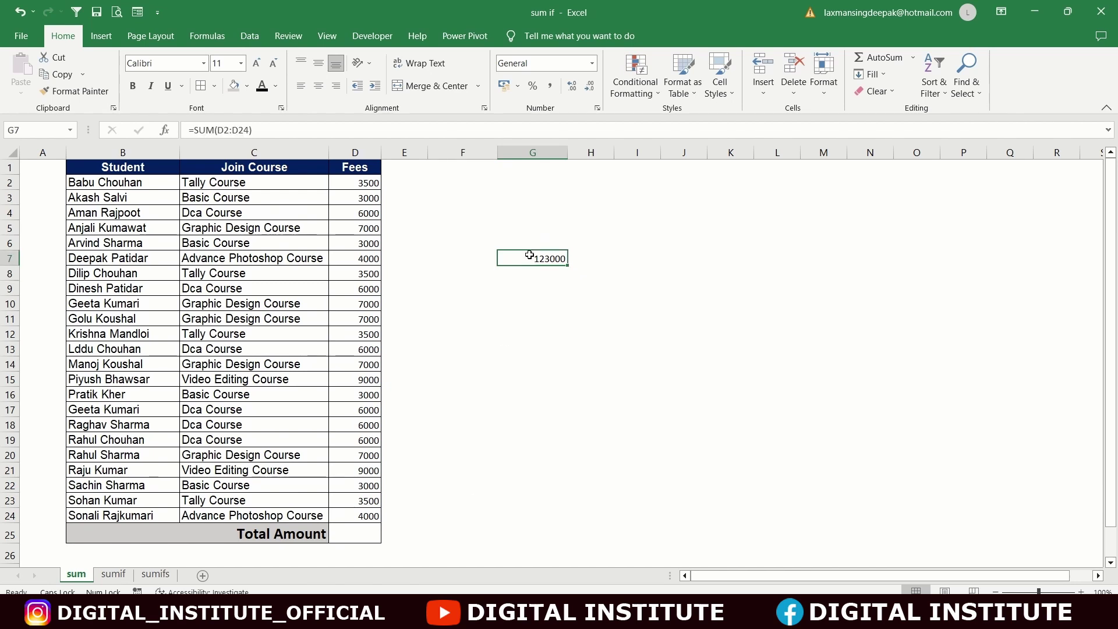
{"action": "key", "text": "Delete"}
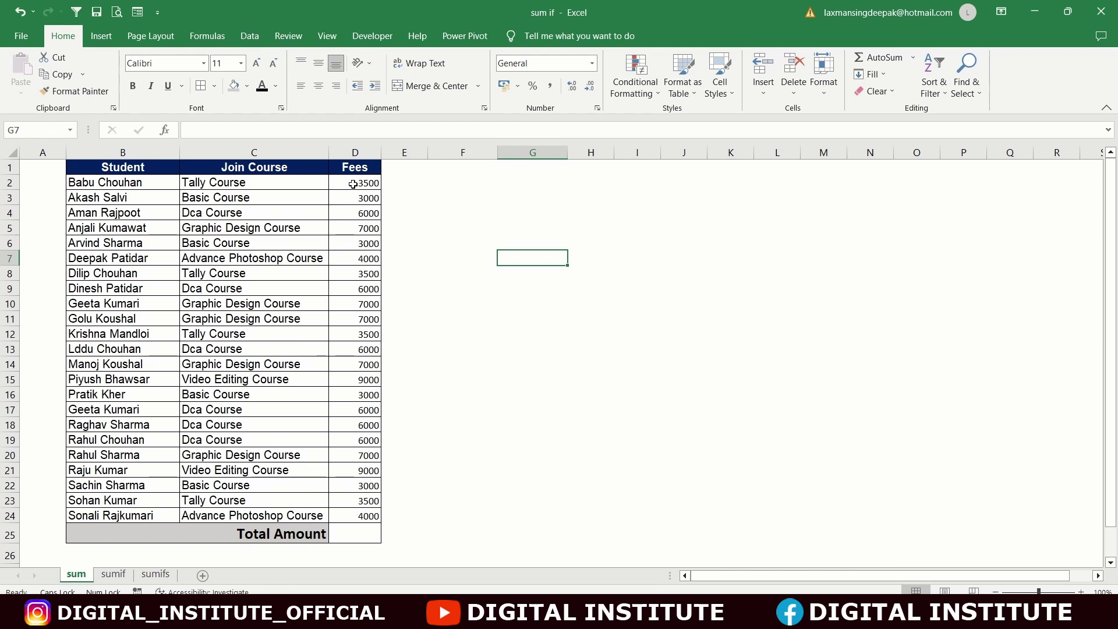
Step: Select the fees D2:D22 to read their sum and other summary statistics without a formula
{"action": "left_click_drag", "start_coordinate": [353, 184], "coordinate": [370, 492]}
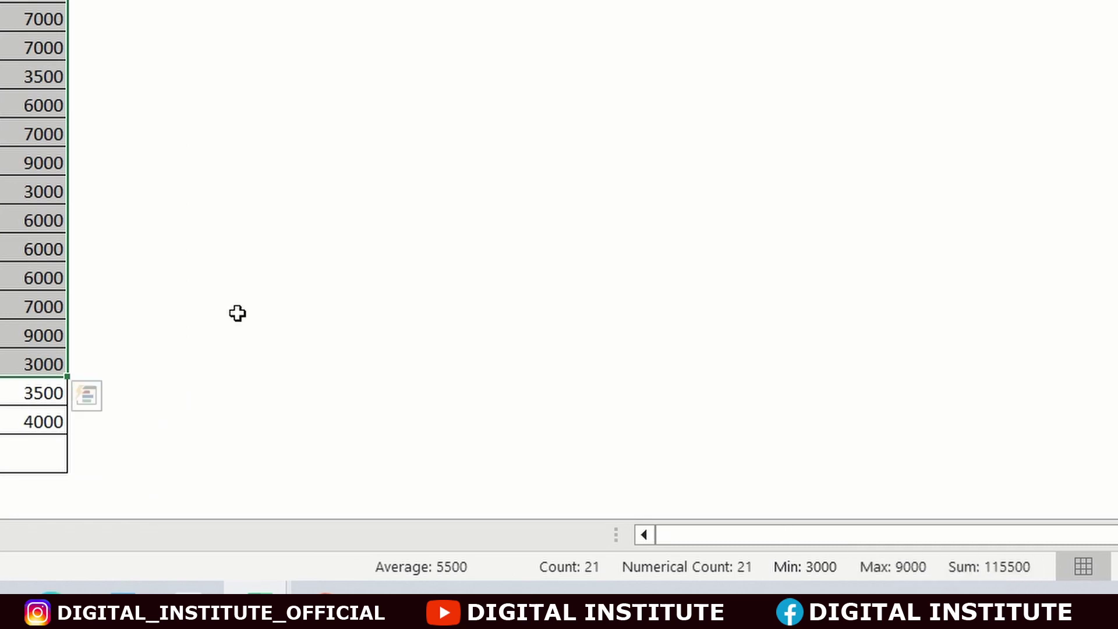
Step: Select the fees D2:D24 and a smaller part of them, D14:D23, to compare their sums without a formula
{"action": "left_click_drag", "start_coordinate": [32, 6], "coordinate": [20, 418]}
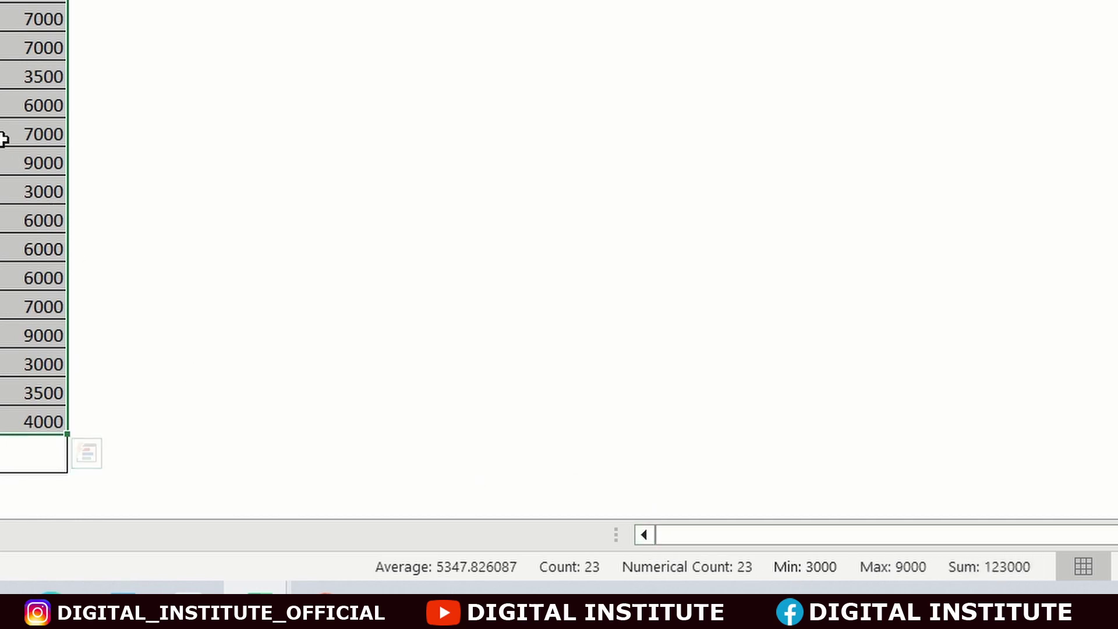
{"action": "left_click_drag", "start_coordinate": [6, 137], "coordinate": [22, 394]}
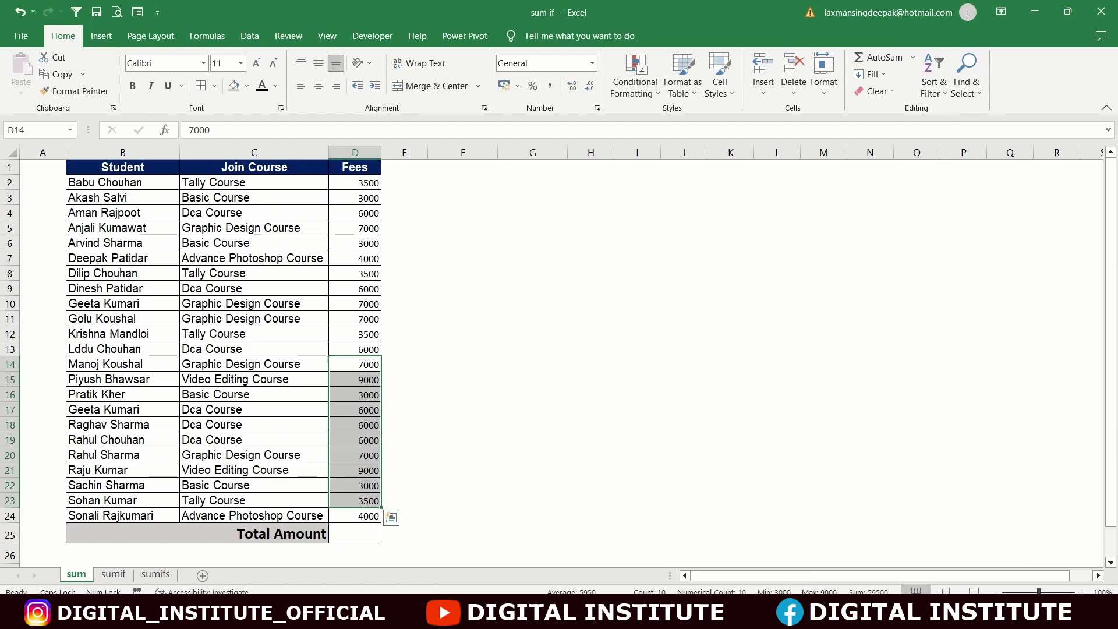
Step: Customize the status bar to hide Count, Numerical Count, Minimum and Maximum, keeping Average and Sum for selected cells
{"action": "right_click", "coordinate": [409, 592]}
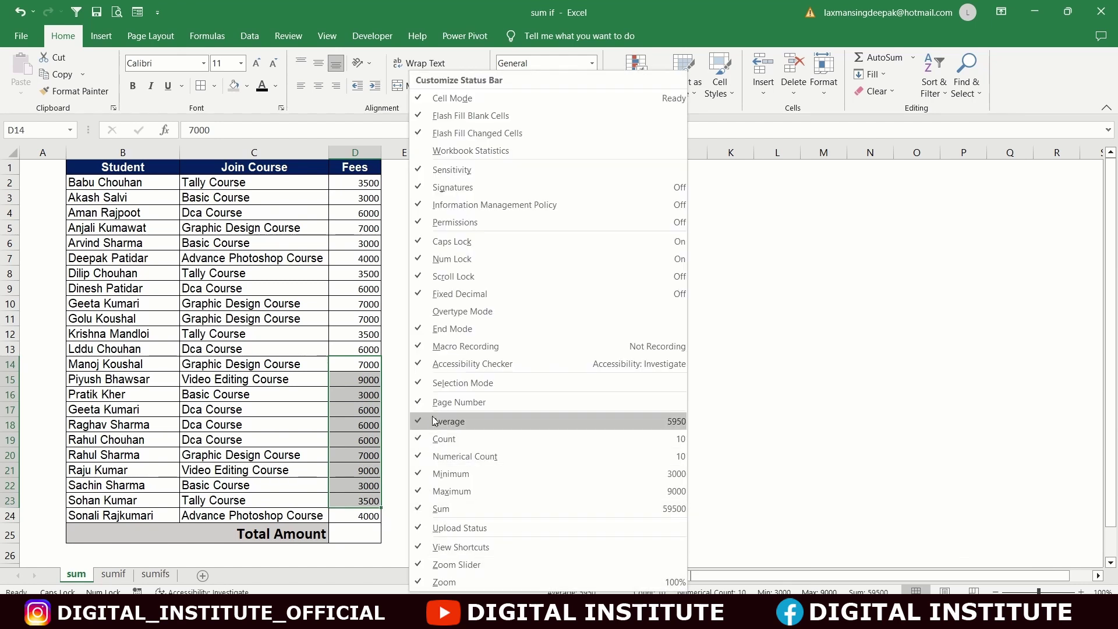
{"action": "left_click", "coordinate": [431, 510]}
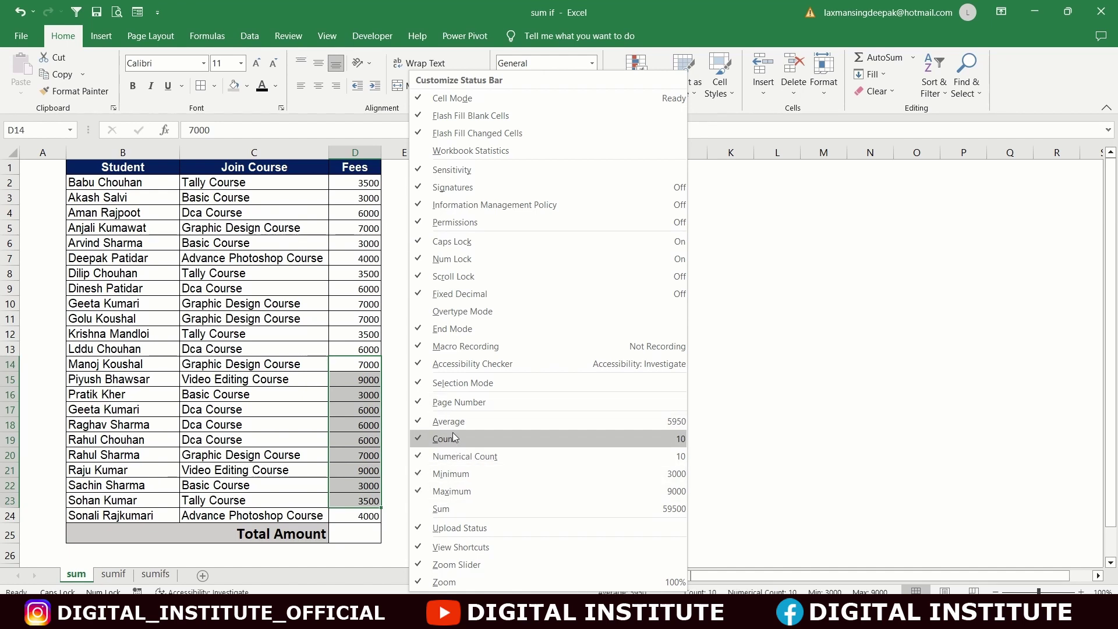
{"action": "left_click", "coordinate": [453, 440]}
{"action": "left_click", "coordinate": [451, 475]}
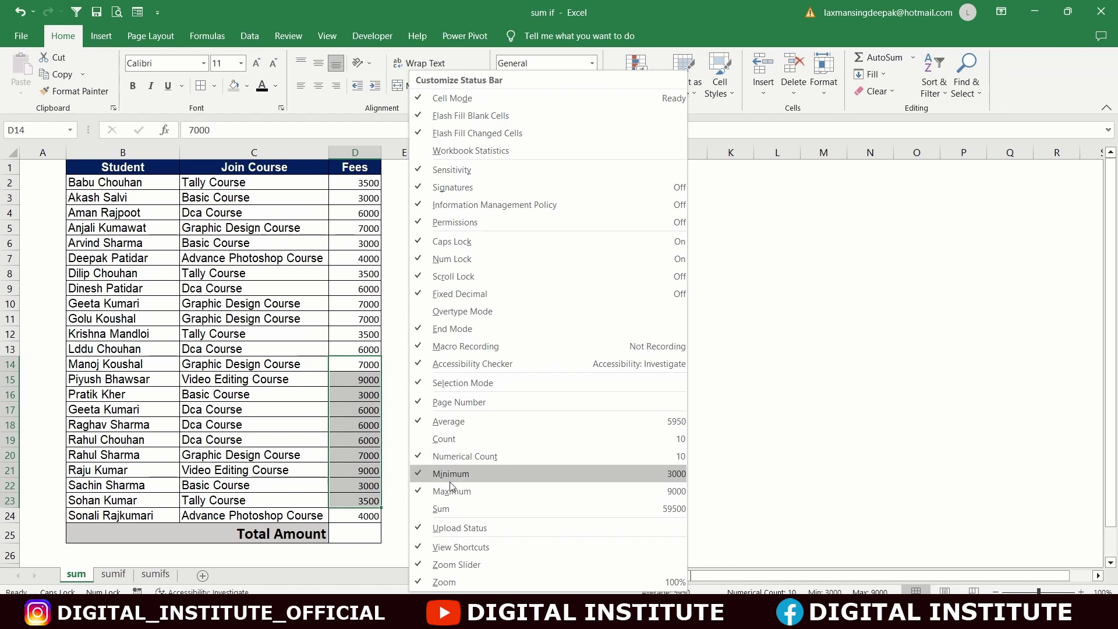
{"action": "left_click", "coordinate": [448, 496]}
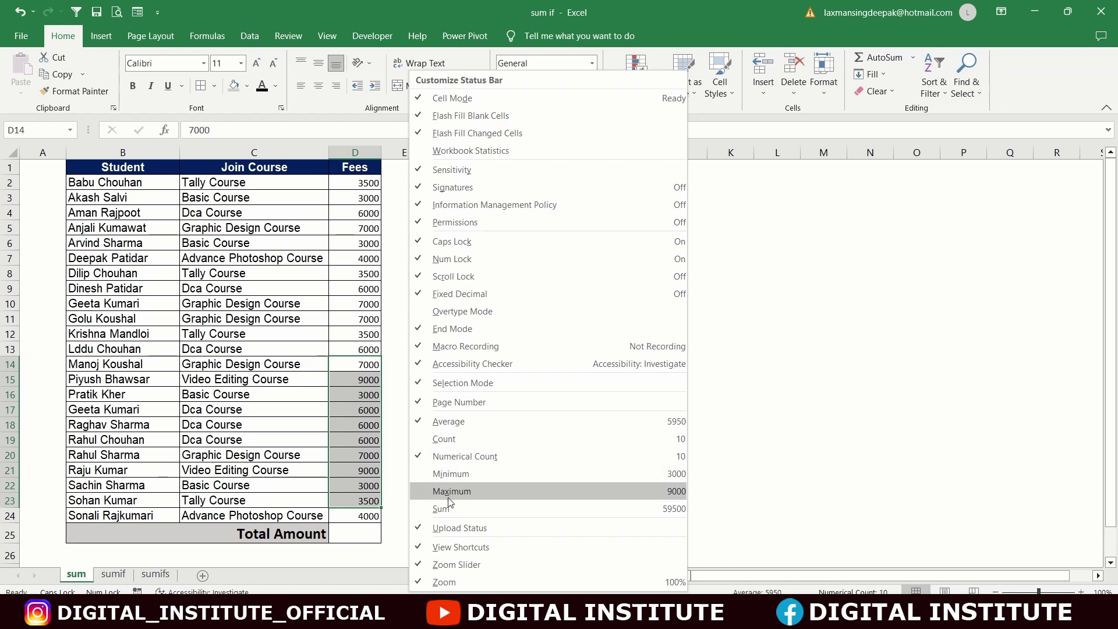
{"action": "left_click", "coordinate": [473, 443]}
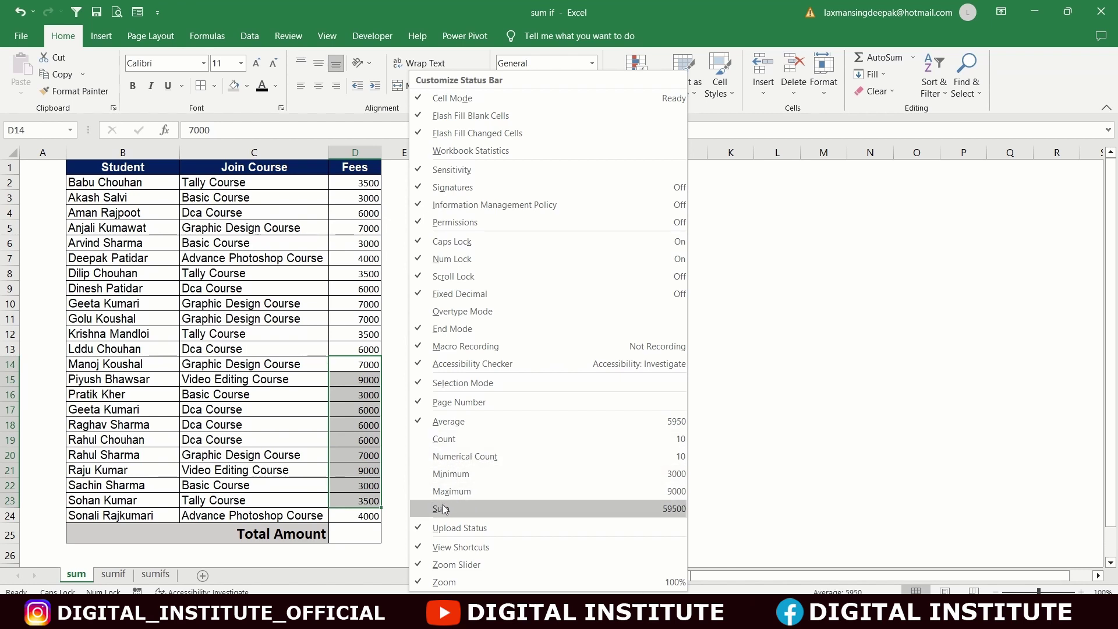
{"action": "left_click", "coordinate": [727, 487]}
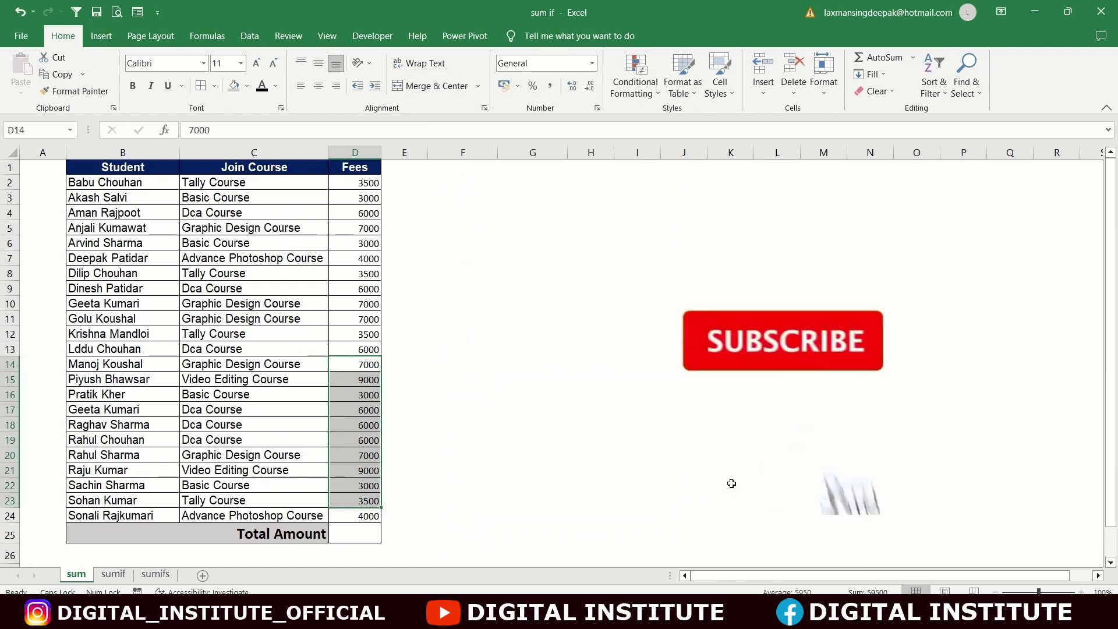
{"action": "left_click", "coordinate": [634, 414]}
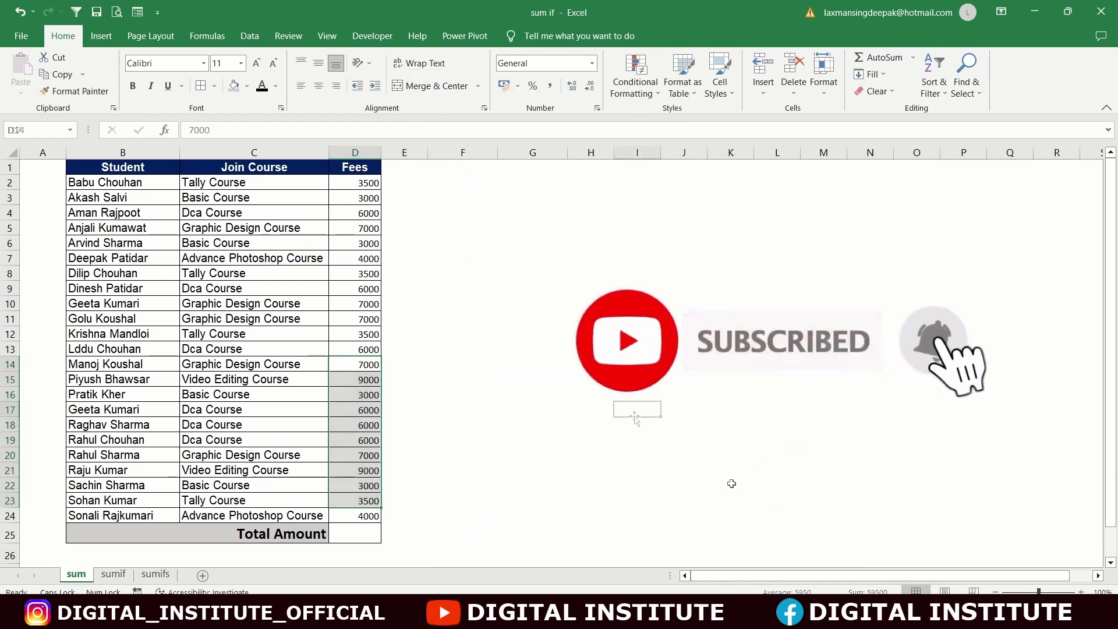
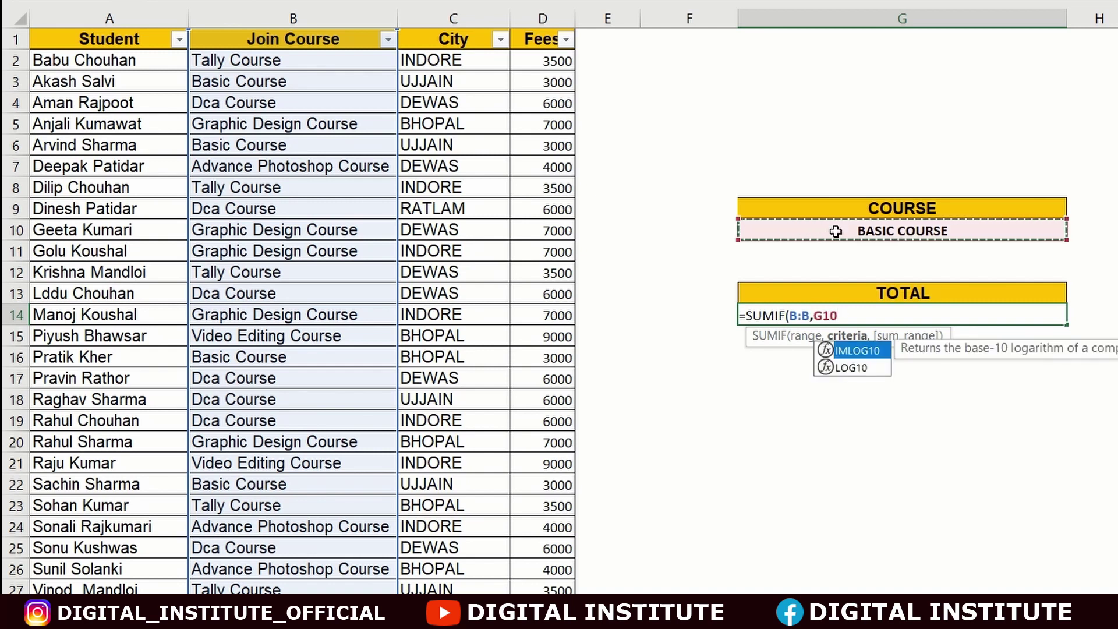
Step: Complete the TOTAL formula in G14 as =SUMIF(B:B,G10,D:D), with the Fees column as the sum range
{"action": "type", "text": ","}
{"action": "left_click", "coordinate": [545, 18]}
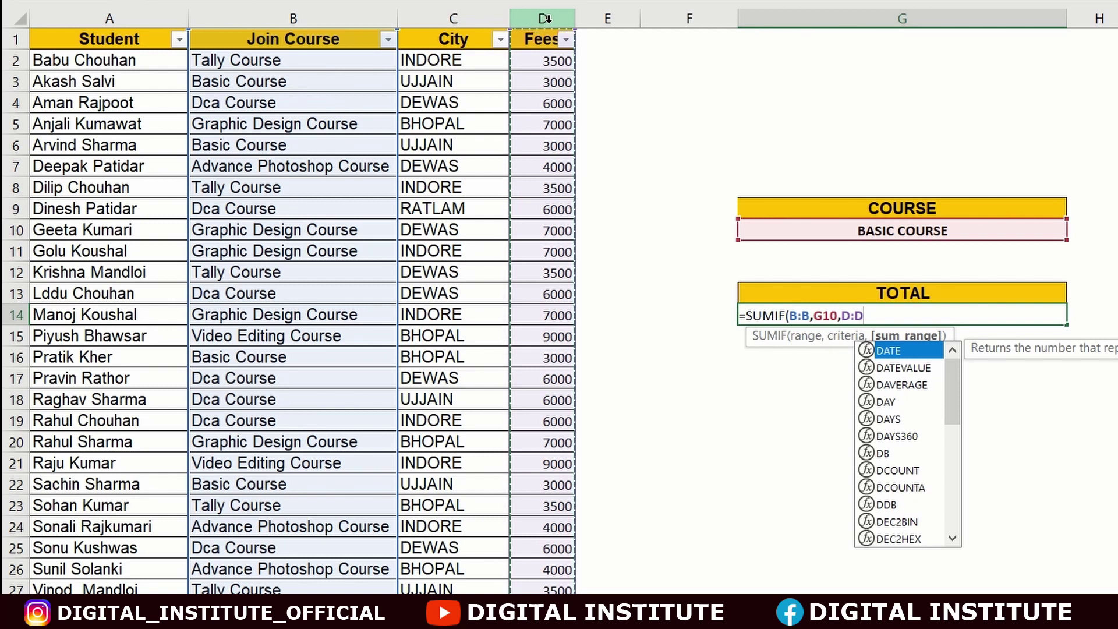
{"action": "type", "text": ")"}
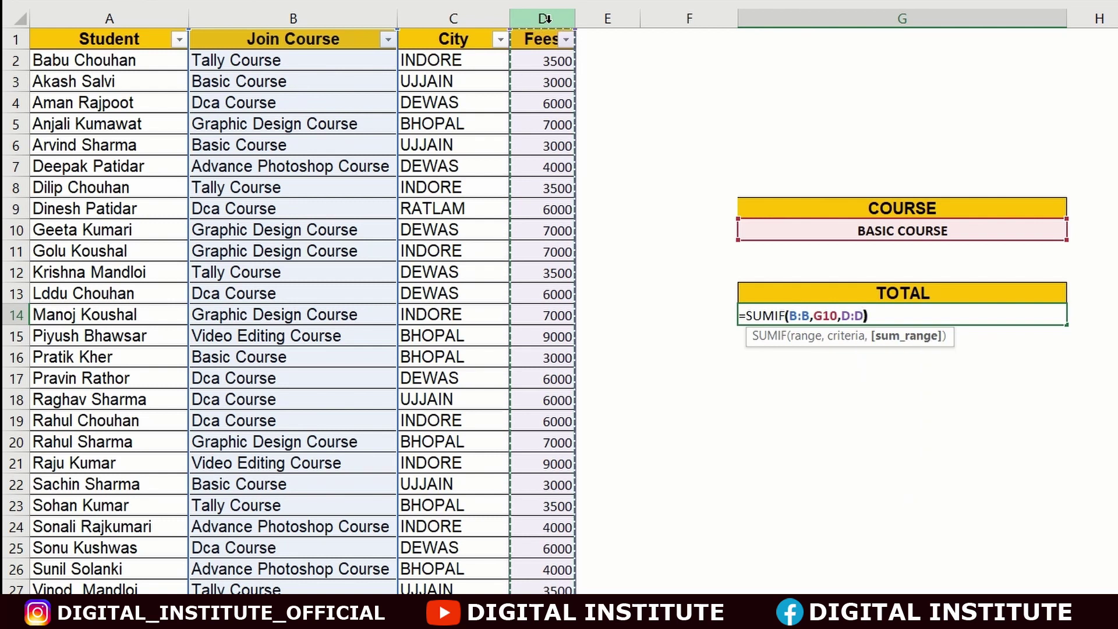
{"action": "key", "text": "Return"}
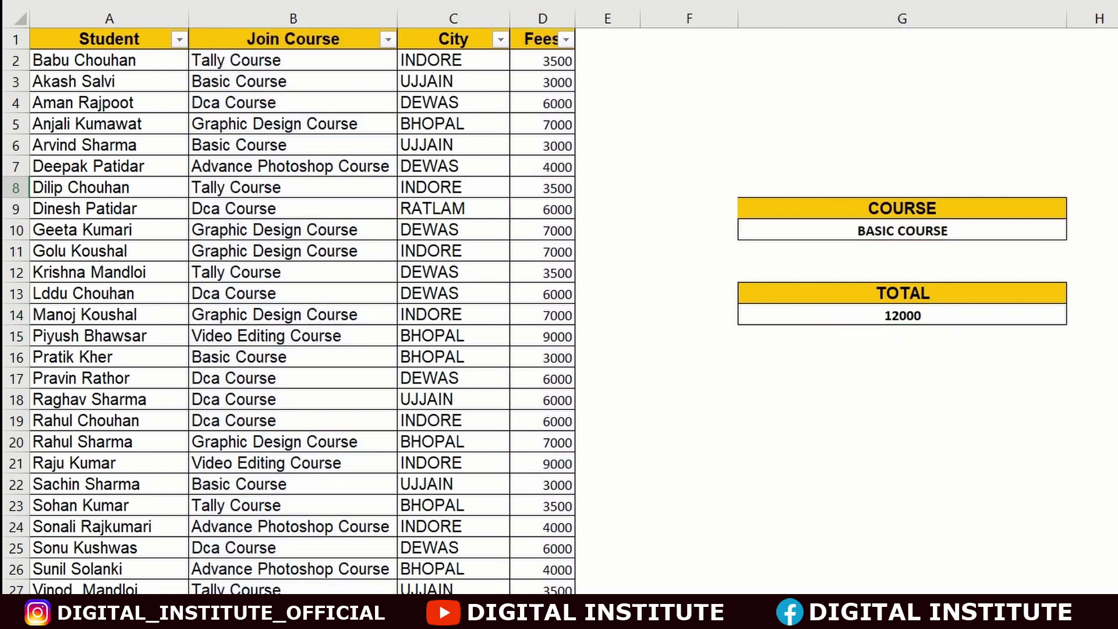
Step: Change the course criterion in G10 to DCA COURSE
{"action": "left_click", "coordinate": [941, 232]}
{"action": "type", "text": "DCA CP"}
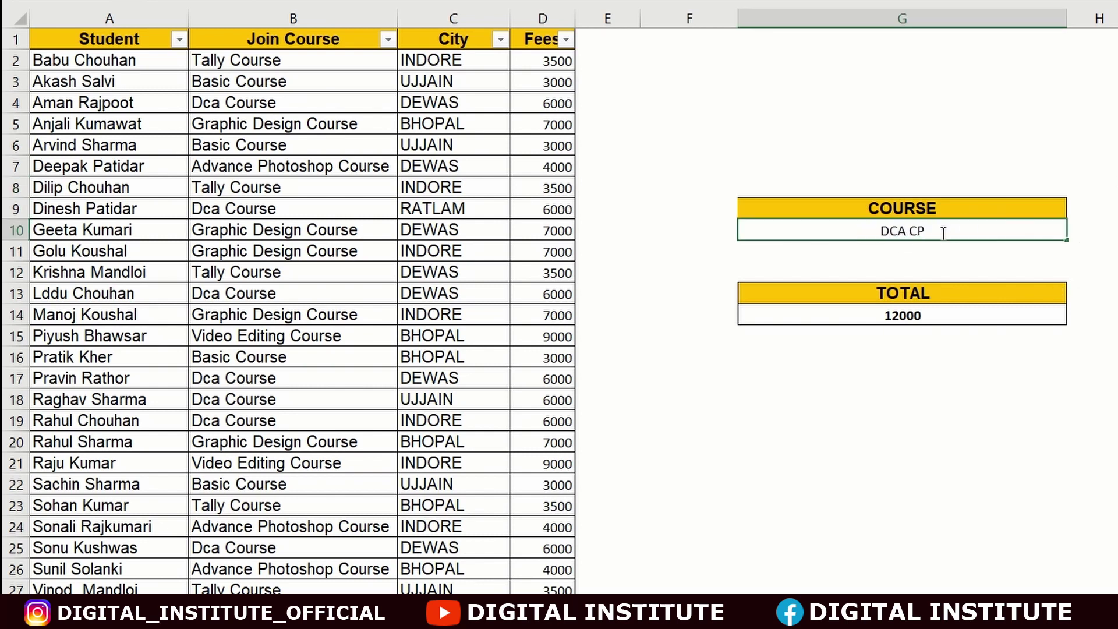
{"action": "key", "text": "BackSpace"}
{"action": "type", "text": "OURSE"}
{"action": "key", "text": "Return"}
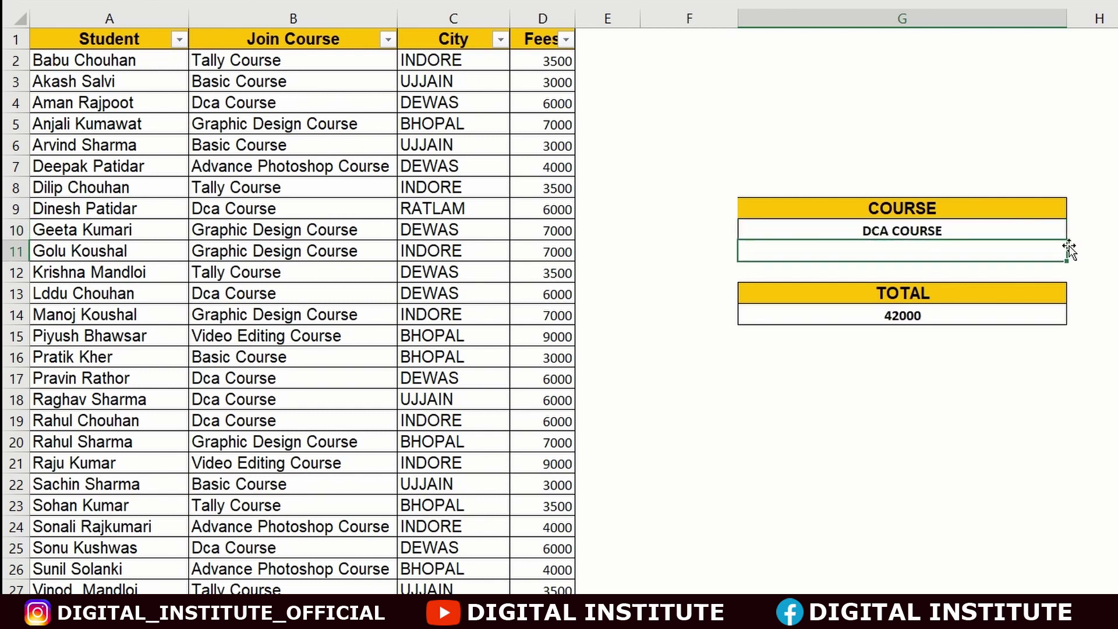
{"action": "left_click_drag", "start_coordinate": [1069, 249], "coordinate": [1106, 250]}
{"action": "left_click_drag", "start_coordinate": [684, 96], "coordinate": [1106, 401]}
{"action": "left_click", "coordinate": [1115, 293]}
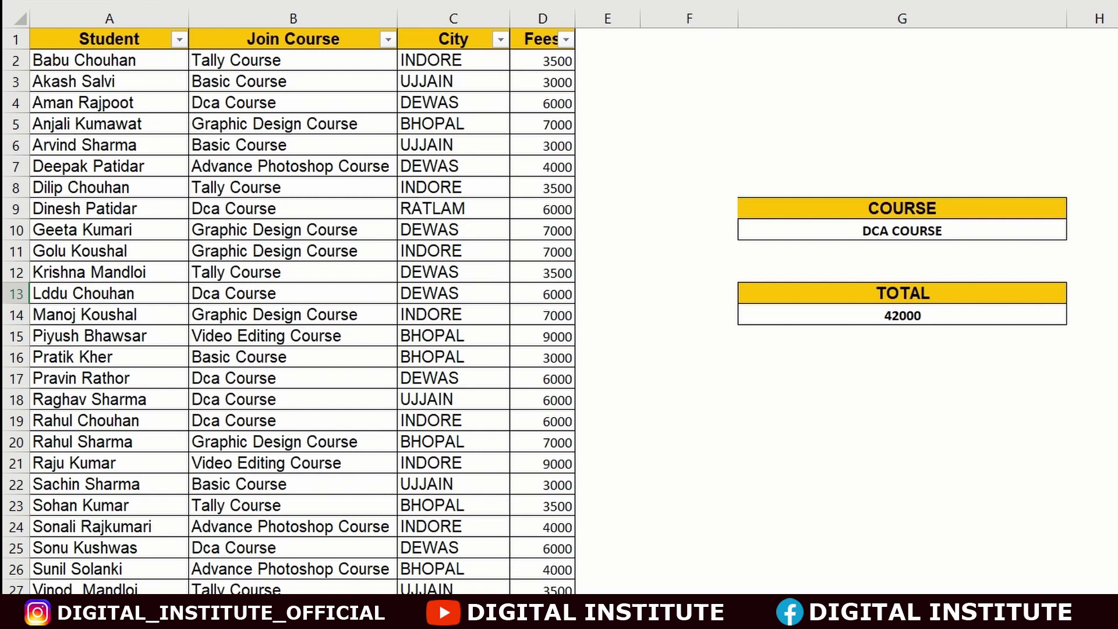
{"action": "mouse_move", "coordinate": [87, 145]}
{"action": "left_mouse_down"}
{"action": "mouse_move", "coordinate": [88, 420]}
{"action": "mouse_move", "coordinate": [87, 378]}
{"action": "left_mouse_up"}
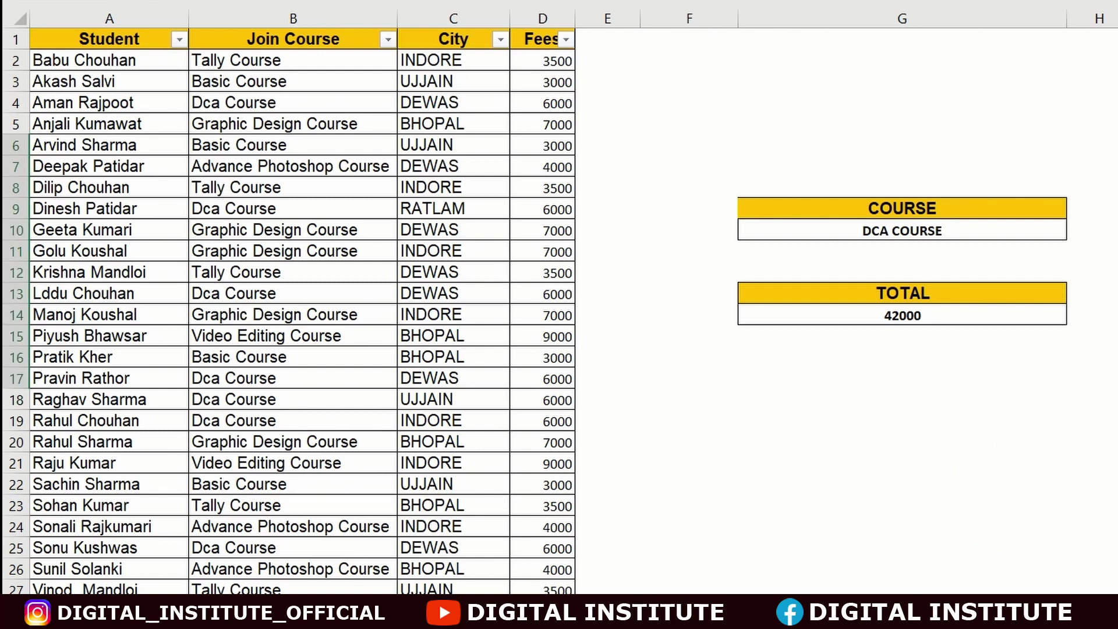
{"action": "left_click_drag", "start_coordinate": [1117, 147], "coordinate": [1117, 405]}
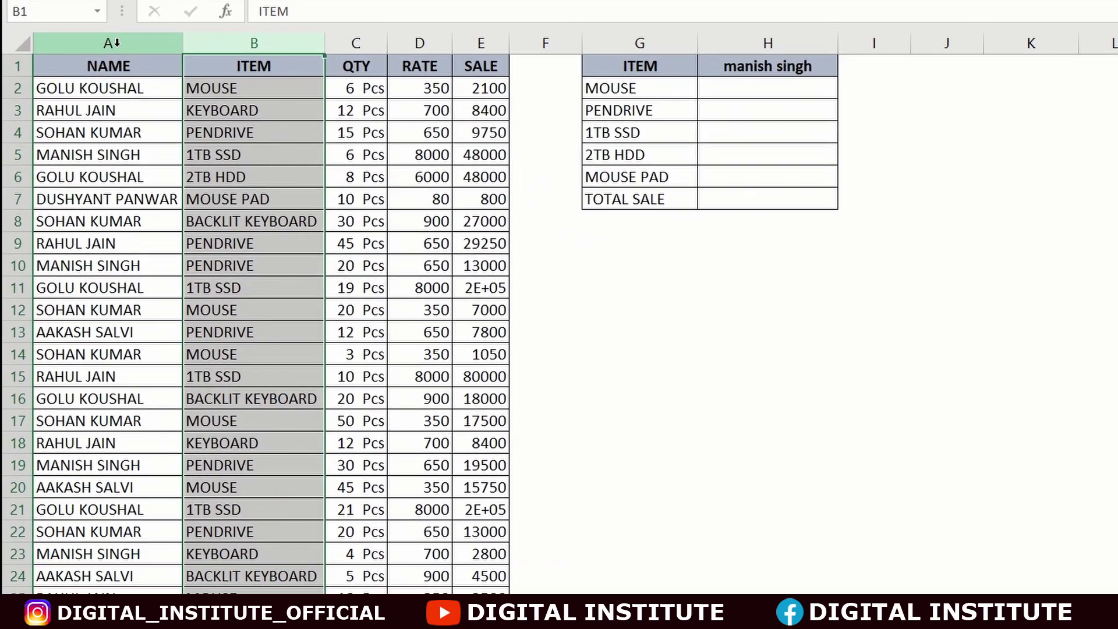
Step: Examine the sales table's NAME, ITEM and remaining columns and the item summary in G1:H7 on the sumifs sheet
{"action": "left_click", "coordinate": [115, 43]}
{"action": "left_click", "coordinate": [227, 46]}
{"action": "left_click_drag", "start_coordinate": [227, 49], "coordinate": [473, 40]}
{"action": "left_click", "coordinate": [723, 87]}
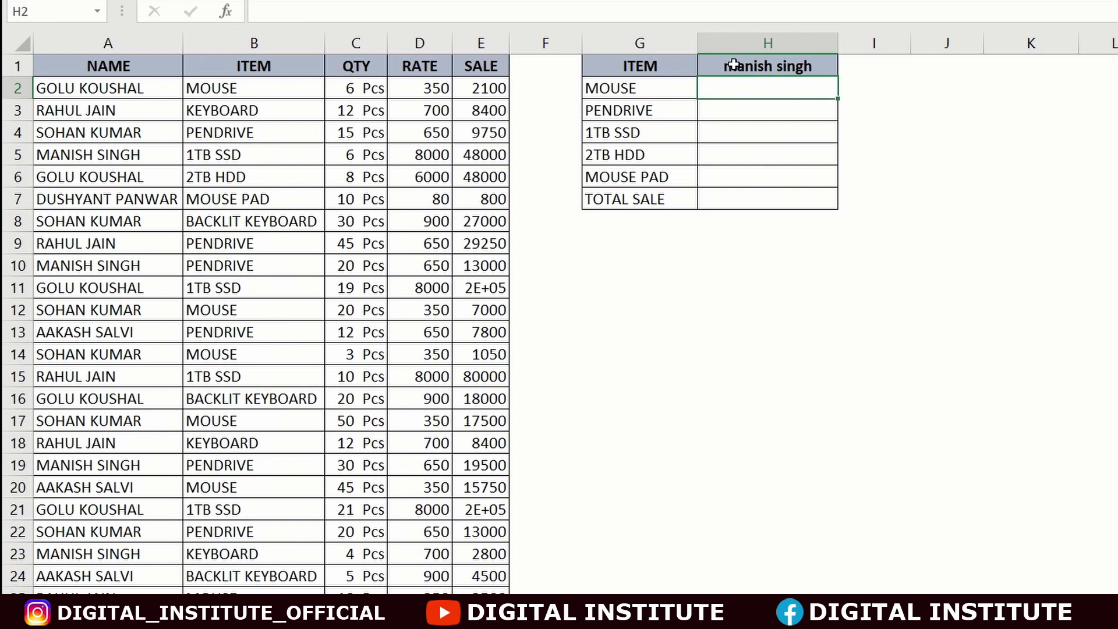
{"action": "left_click_drag", "start_coordinate": [666, 86], "coordinate": [663, 188]}
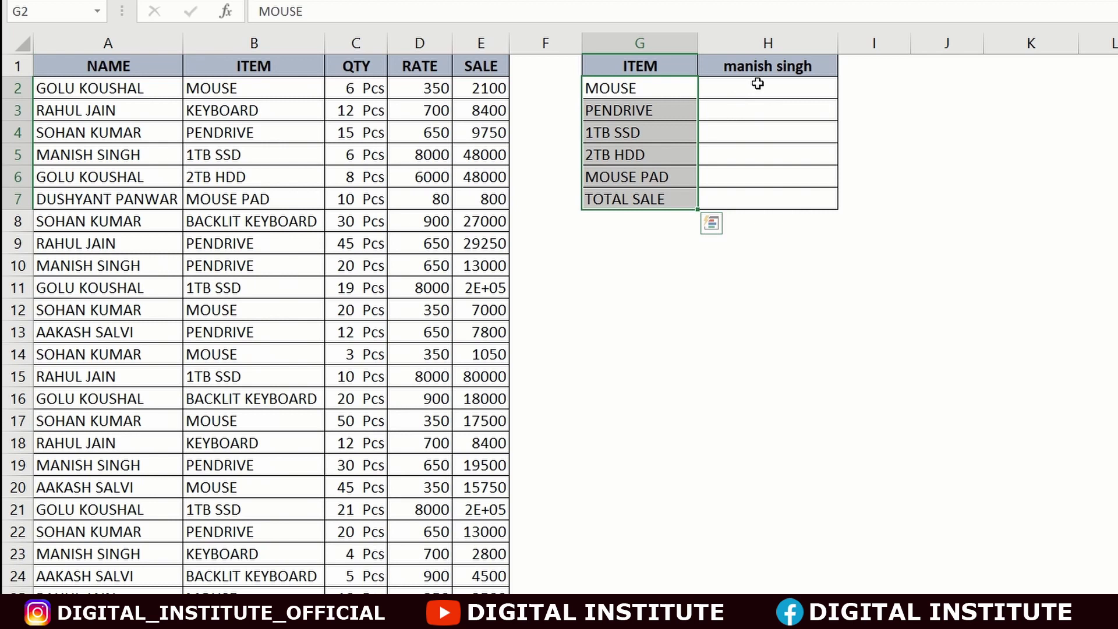
{"action": "left_click", "coordinate": [757, 84]}
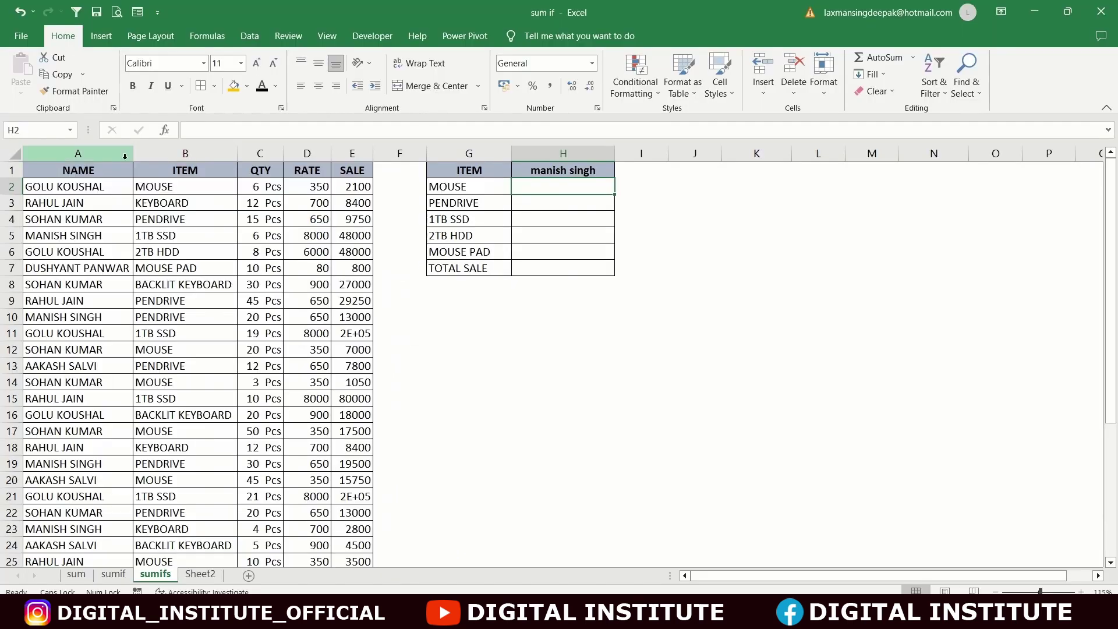
{"action": "left_click", "coordinate": [97, 168]}
{"action": "key", "text": "ctrl+shift+Down"}
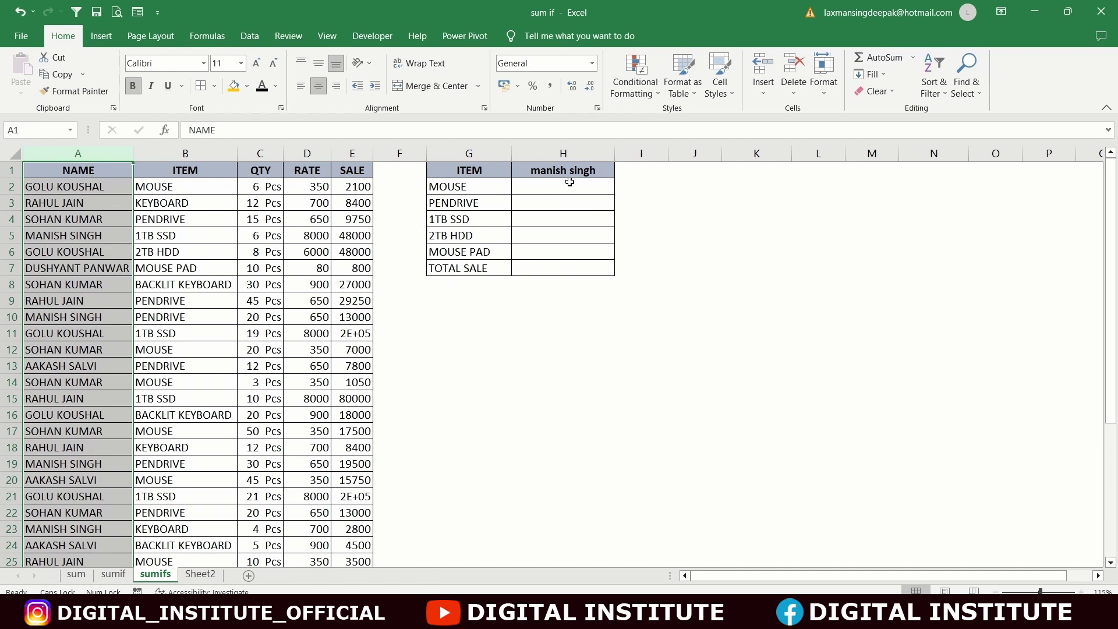
{"action": "left_click", "coordinate": [198, 151]}
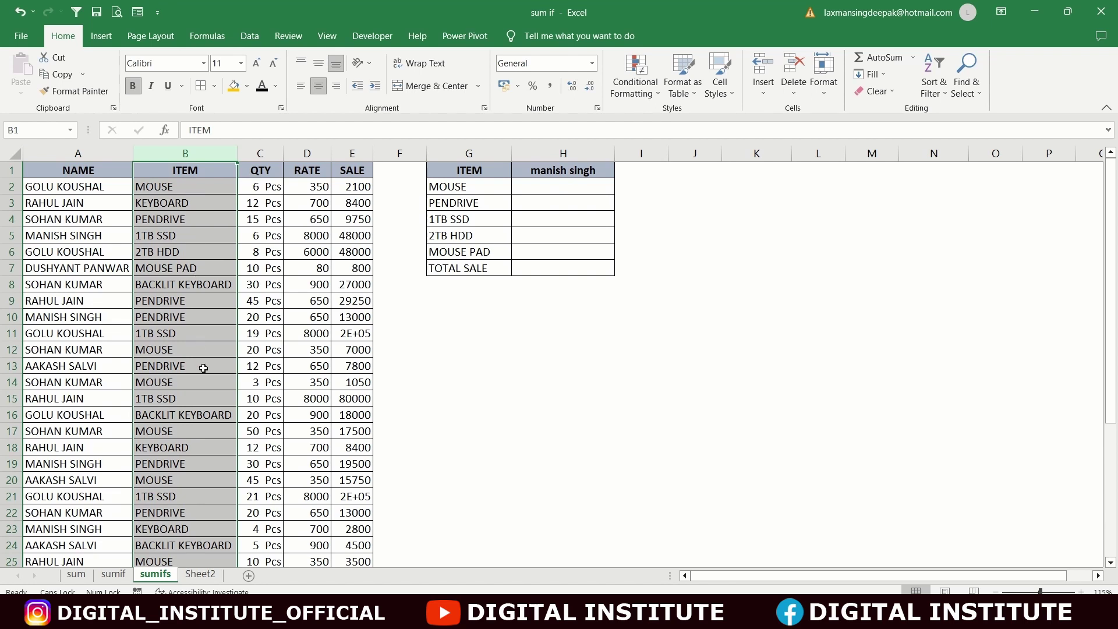
{"action": "left_click_drag", "start_coordinate": [571, 185], "coordinate": [574, 246]}
Step: Start a SUMIFS formula in H2 for the MOUSE item, preview its argument order with commas, and remove them
{"action": "left_click", "coordinate": [520, 187]}
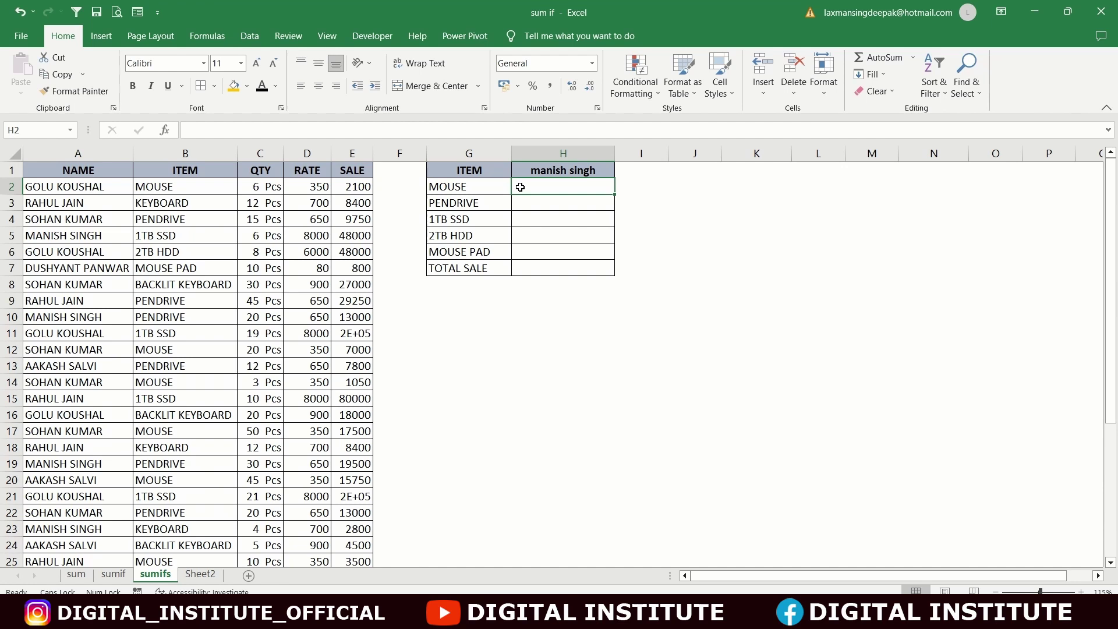
{"action": "type", "text": "=SUMIFS"}
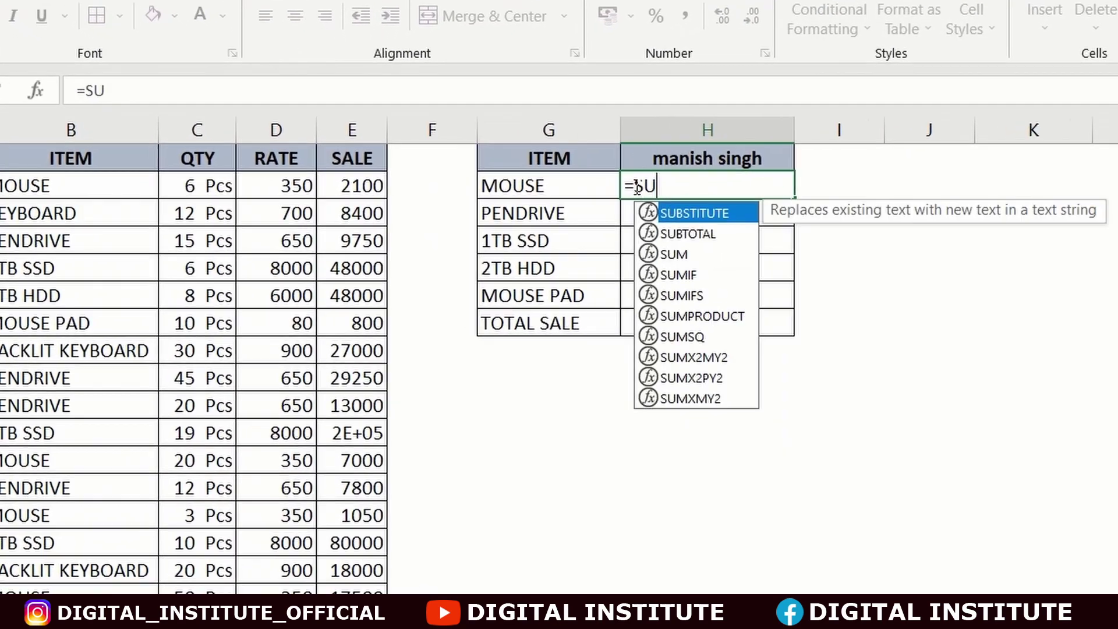
{"action": "type", "text": "("}
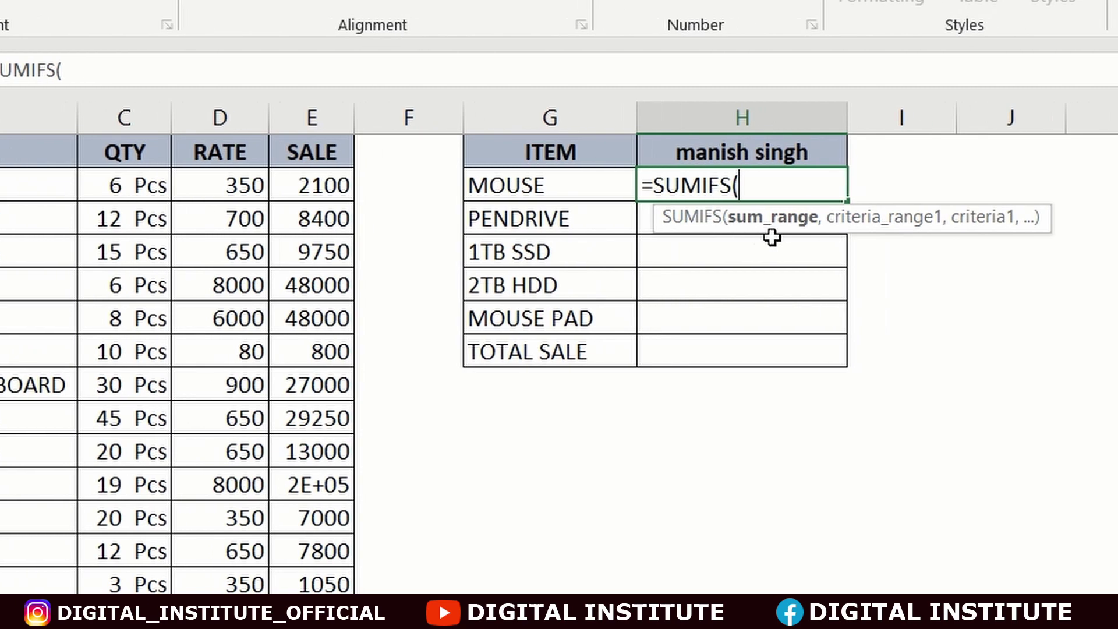
{"action": "type", "text": ","}
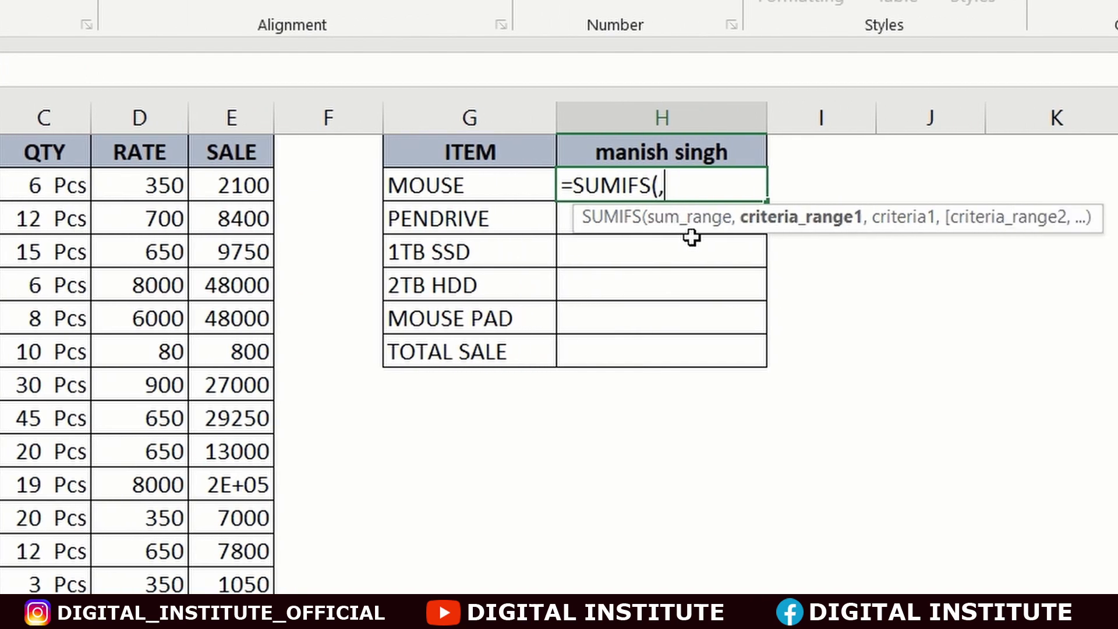
{"action": "type", "text": ","}
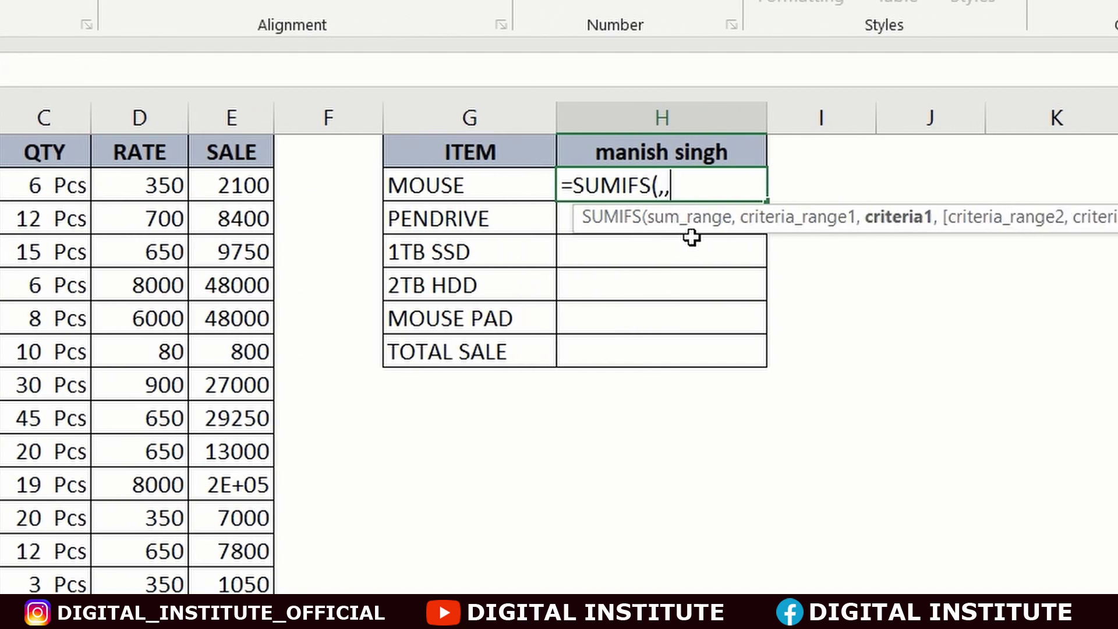
{"action": "key", "text": "BackSpace"}
{"action": "key", "text": "BackSpace"}
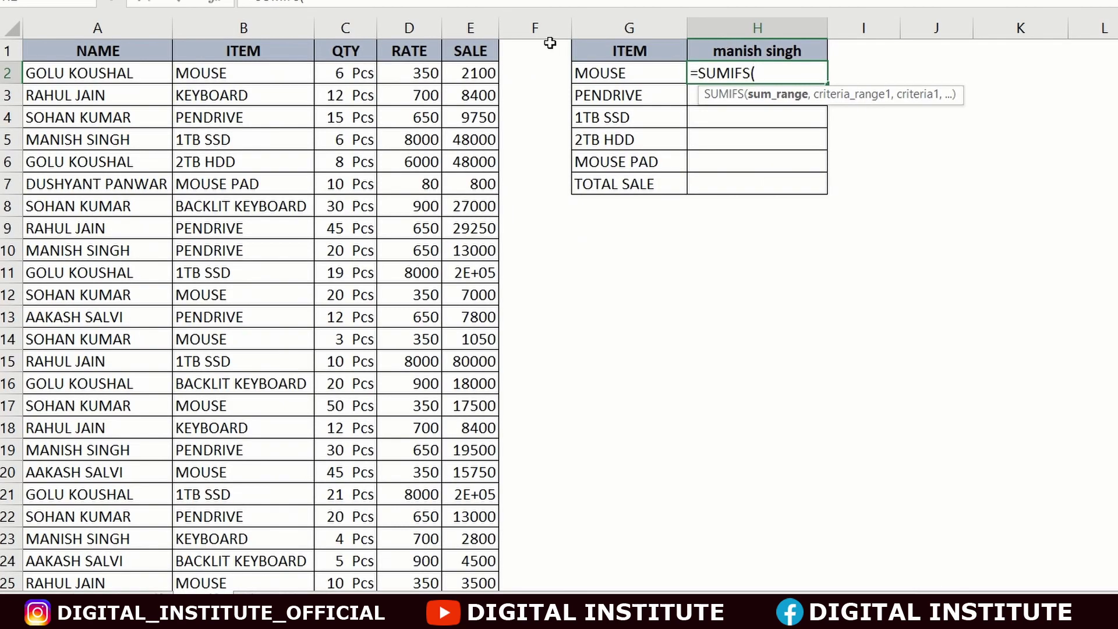
Step: Give the SUMIFS formula in H2 the sum range E:E, the first criteria range A:A and the salesperson criterion H1
{"action": "left_click", "coordinate": [469, 29]}
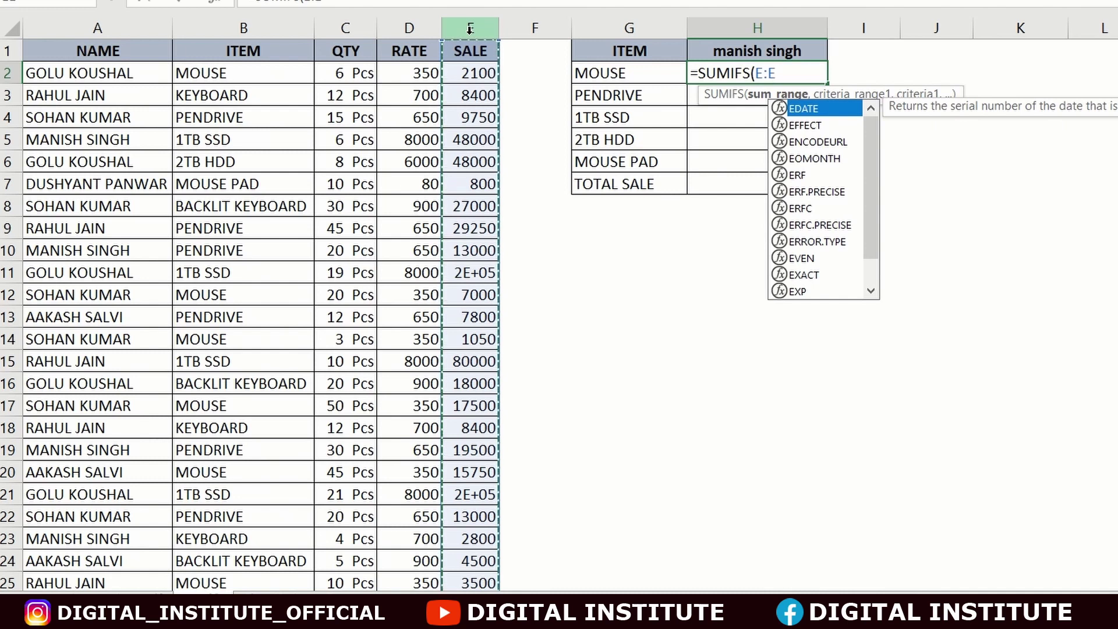
{"action": "type", "text": ","}
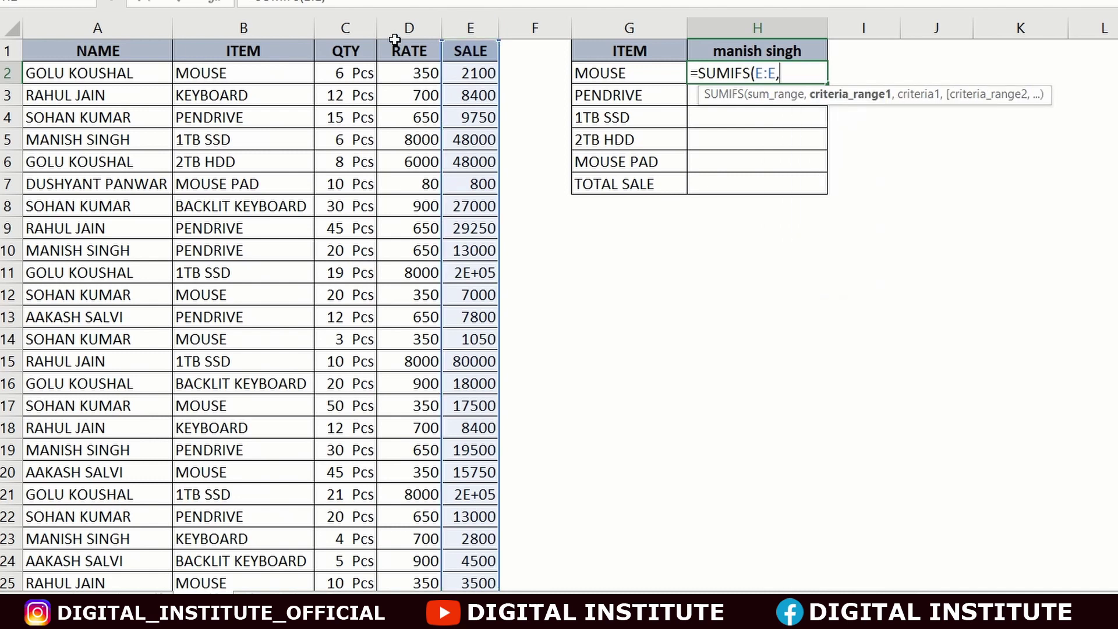
{"action": "left_click", "coordinate": [98, 28]}
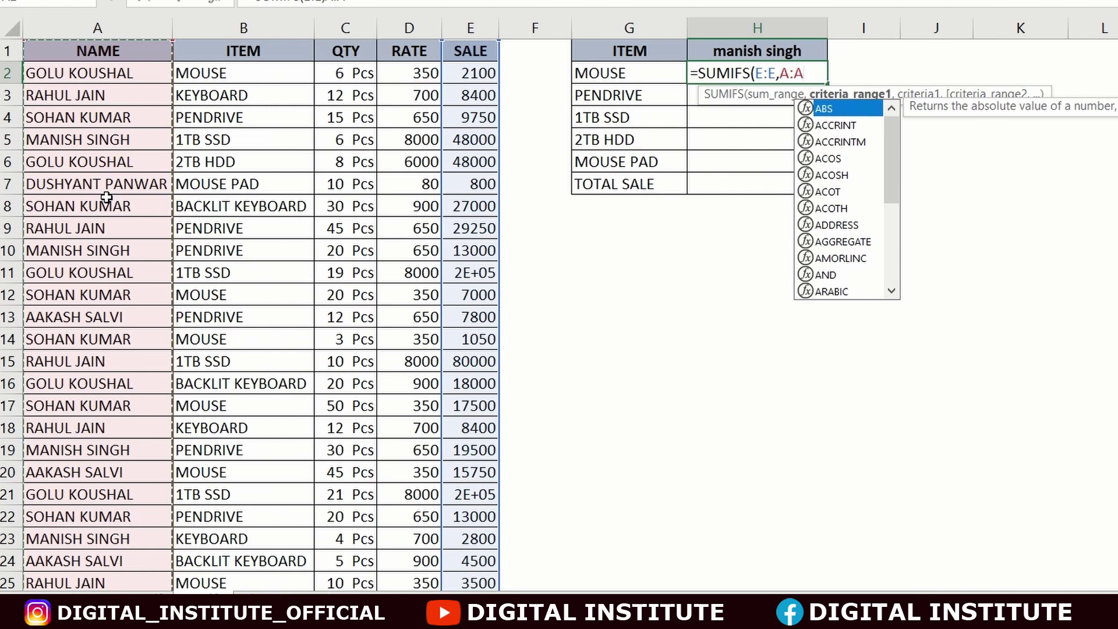
{"action": "type", "text": ","}
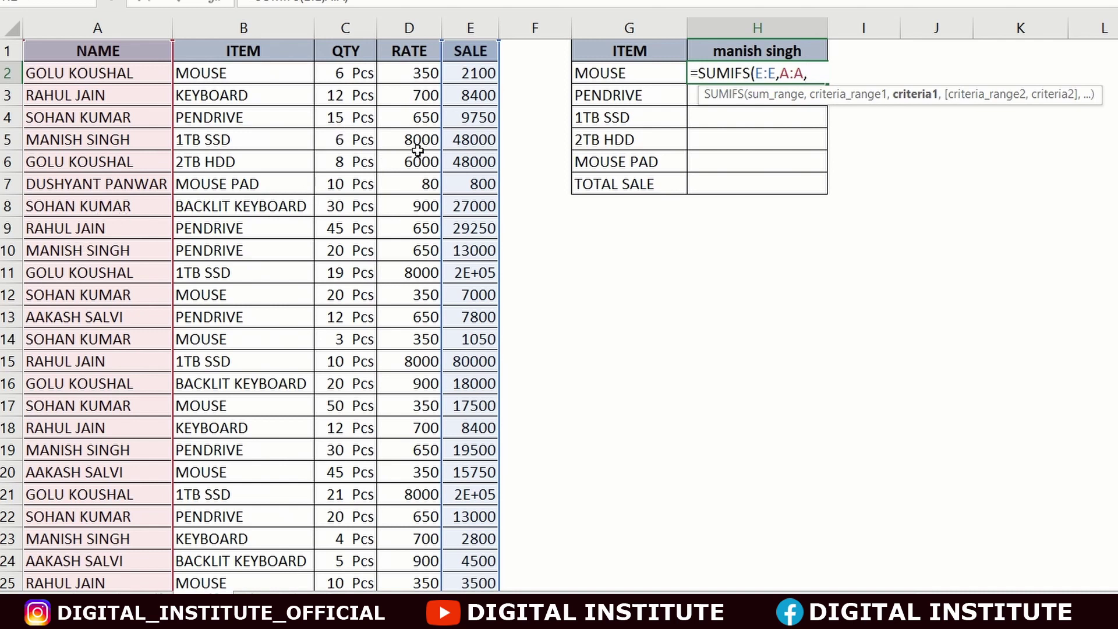
{"action": "left_click", "coordinate": [750, 56]}
{"action": "type", "text": ","}
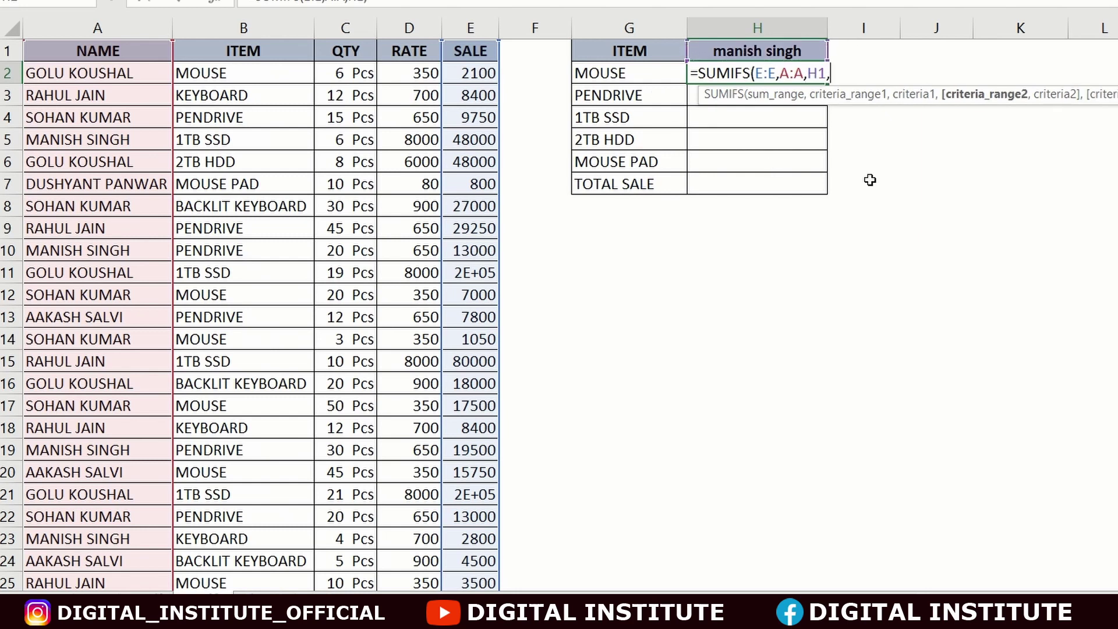
Step: Add criteria range B:B with item criterion G2, completing H2 as =SUMIFS(E:E,A:A,H1,B:B,G2)
{"action": "left_click", "coordinate": [237, 23]}
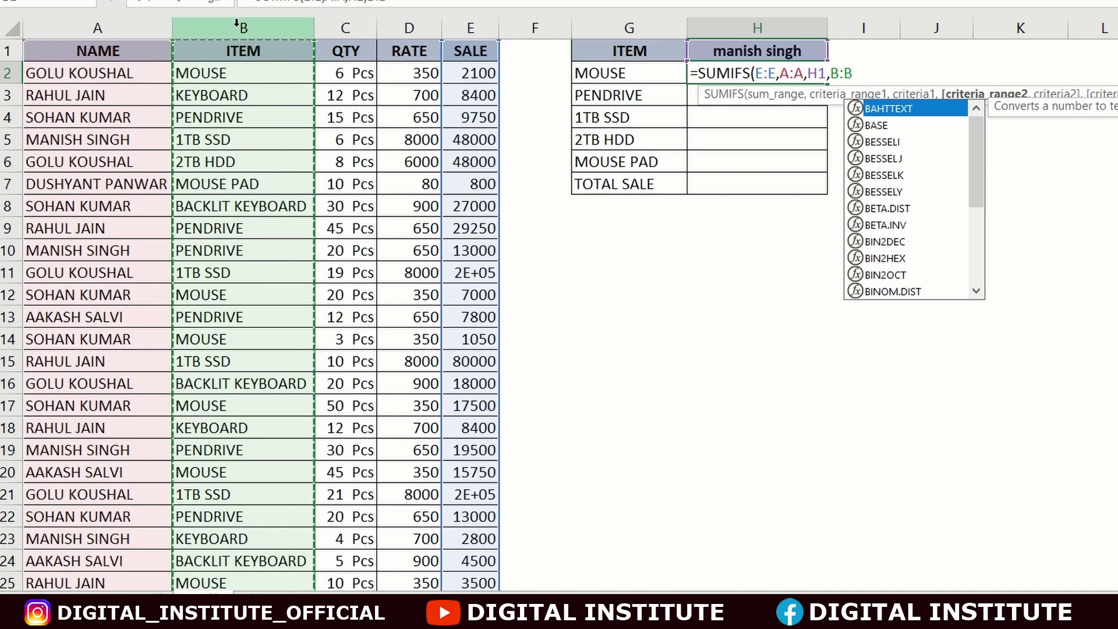
{"action": "type", "text": ","}
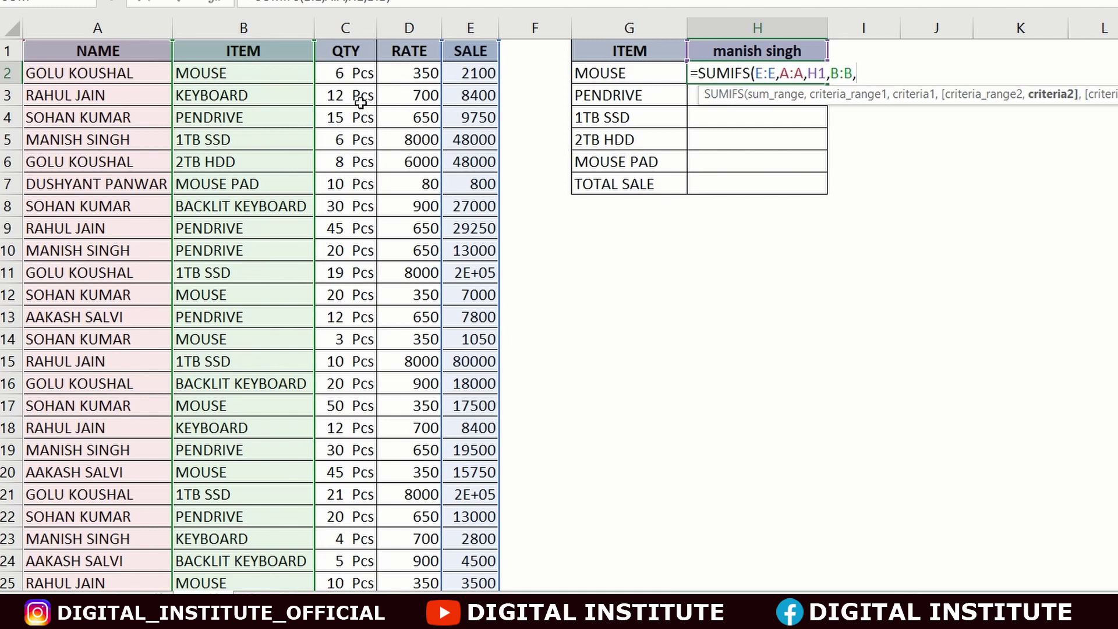
{"action": "left_click", "coordinate": [622, 70]}
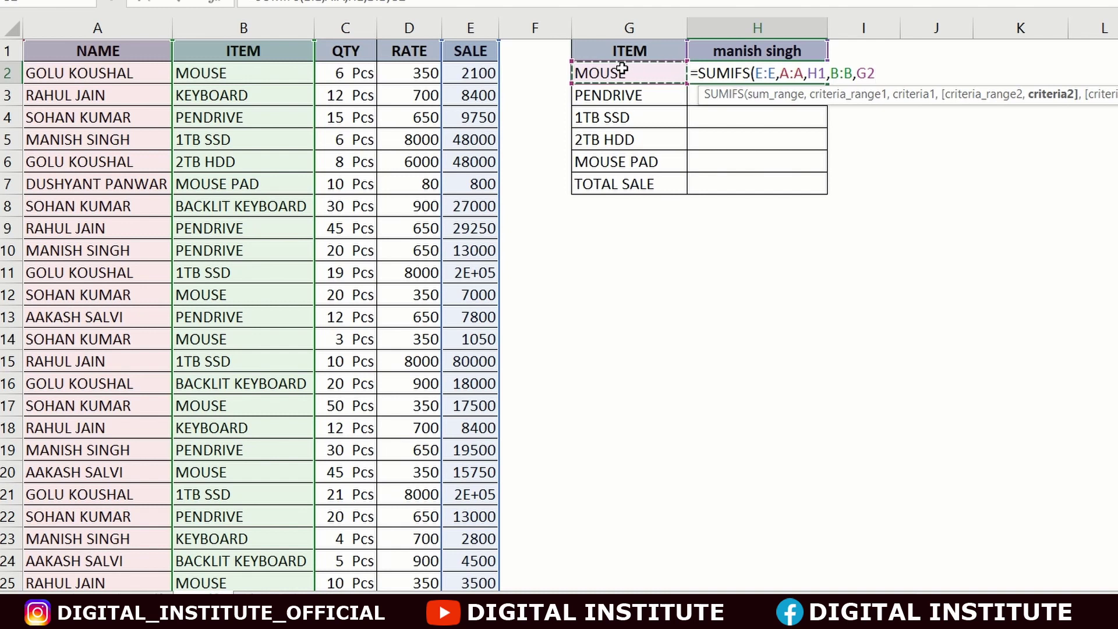
{"action": "type", "text": ","}
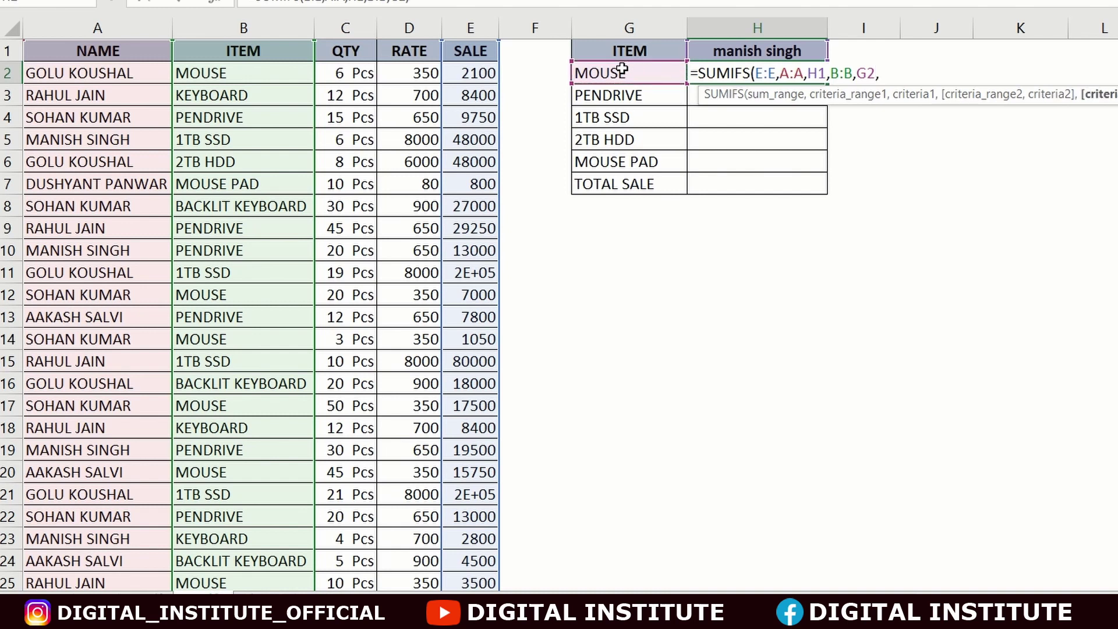
{"action": "type", "text": ",,,"}
{"action": "key", "text": "BackSpace"}
{"action": "key", "text": "BackSpace"}
{"action": "key", "text": "BackSpace"}
{"action": "key", "text": "BackSpace"}
{"action": "type", "text": ")"}
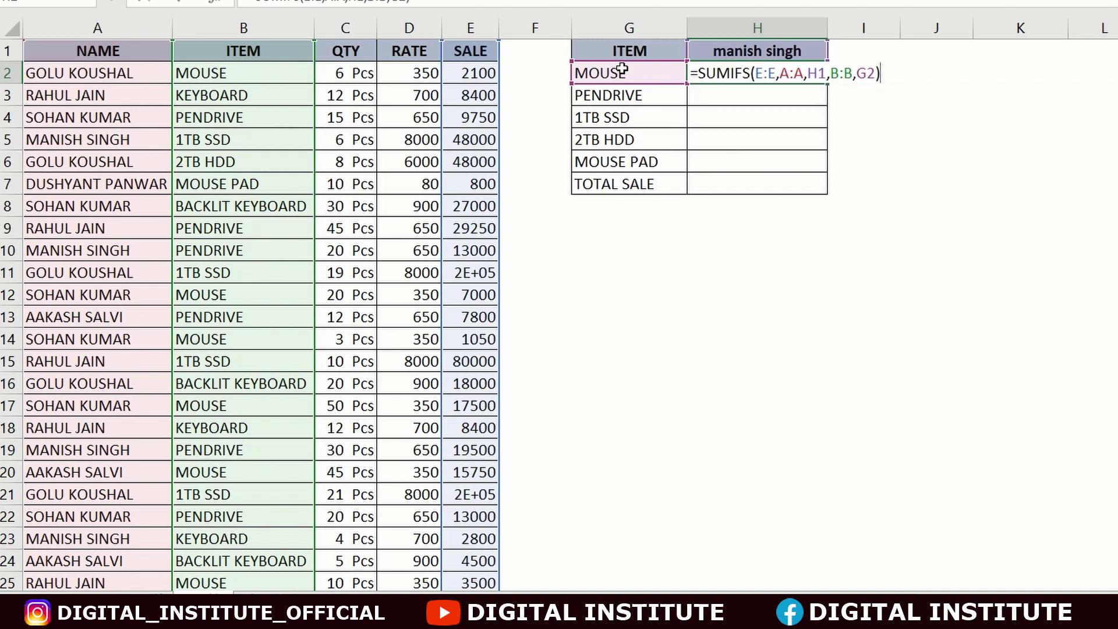
{"action": "key", "text": "Return"}
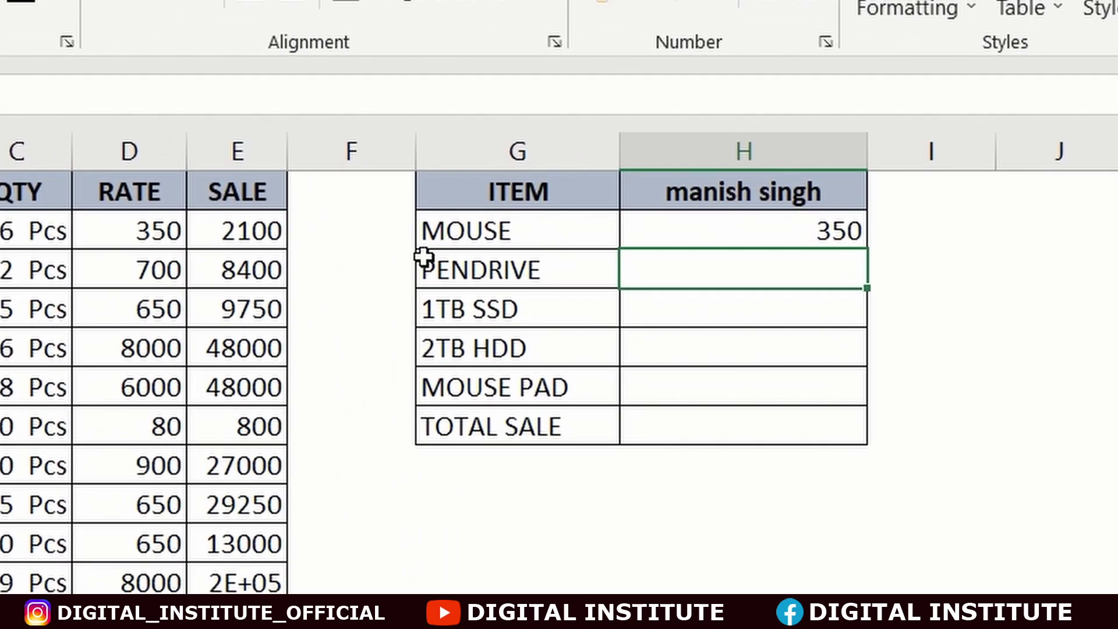
Step: Try to fill the H2 formula with its relative H1 reference down through H6 for the remaining items
{"action": "left_click", "coordinate": [480, 229]}
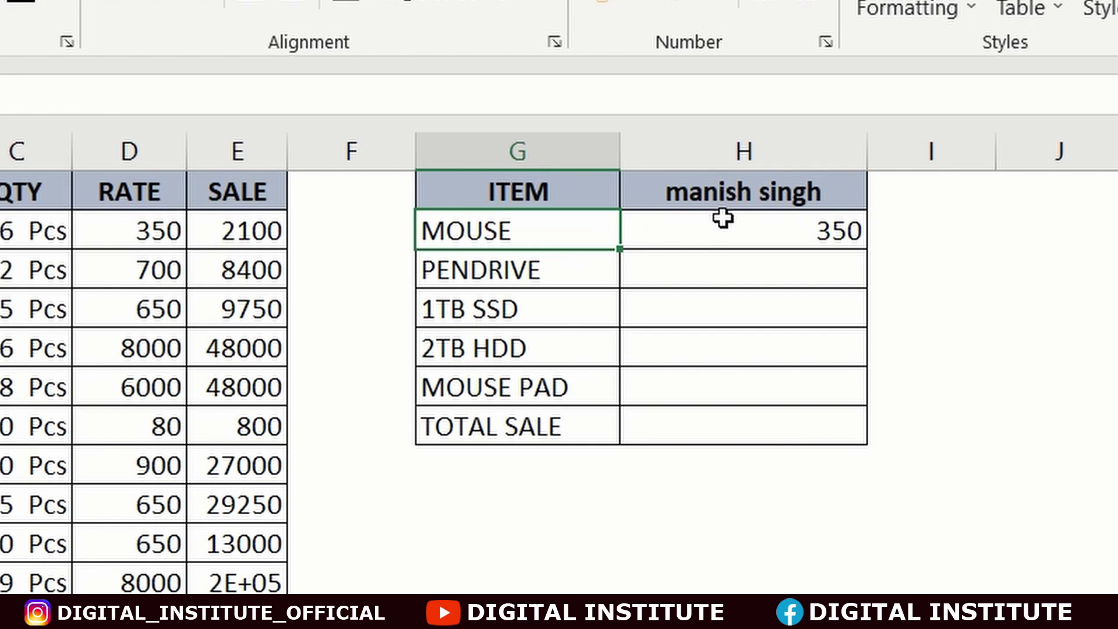
{"action": "left_click", "coordinate": [722, 235]}
{"action": "left_click_drag", "start_coordinate": [567, 232], "coordinate": [536, 377]}
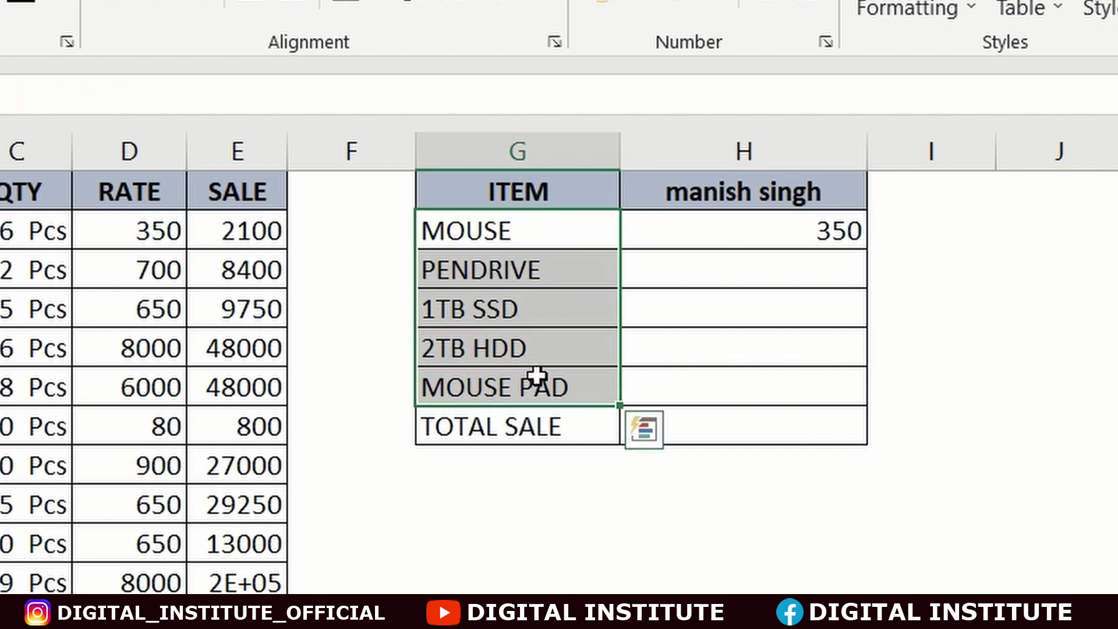
{"action": "left_click", "coordinate": [751, 267]}
{"action": "key", "text": "ctrl+v"}
{"action": "left_click_drag", "start_coordinate": [778, 260], "coordinate": [783, 370]}
{"action": "key", "text": "ctrl+z"}
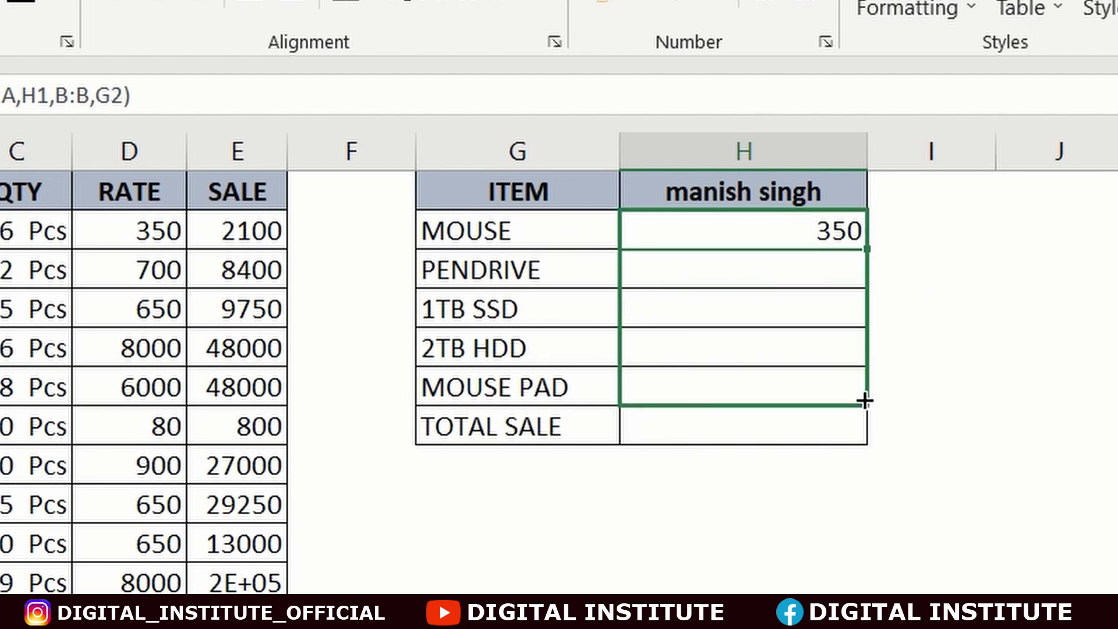
{"action": "left_click_drag", "start_coordinate": [863, 402], "coordinate": [863, 400]}
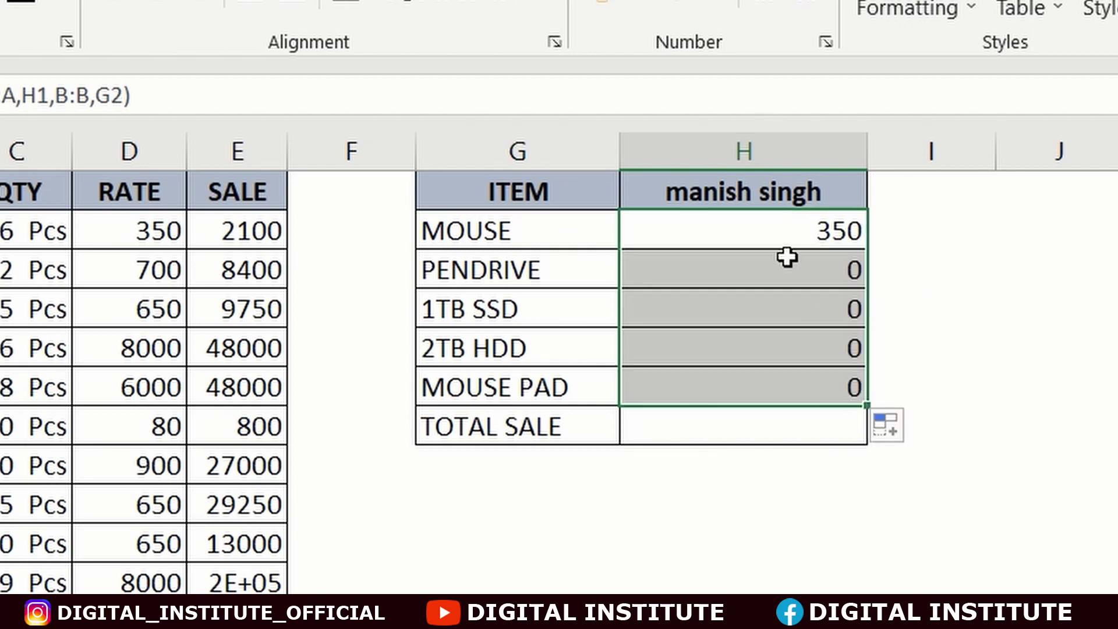
{"action": "left_click", "coordinate": [763, 252]}
{"action": "left_click_drag", "start_coordinate": [762, 251], "coordinate": [761, 396]}
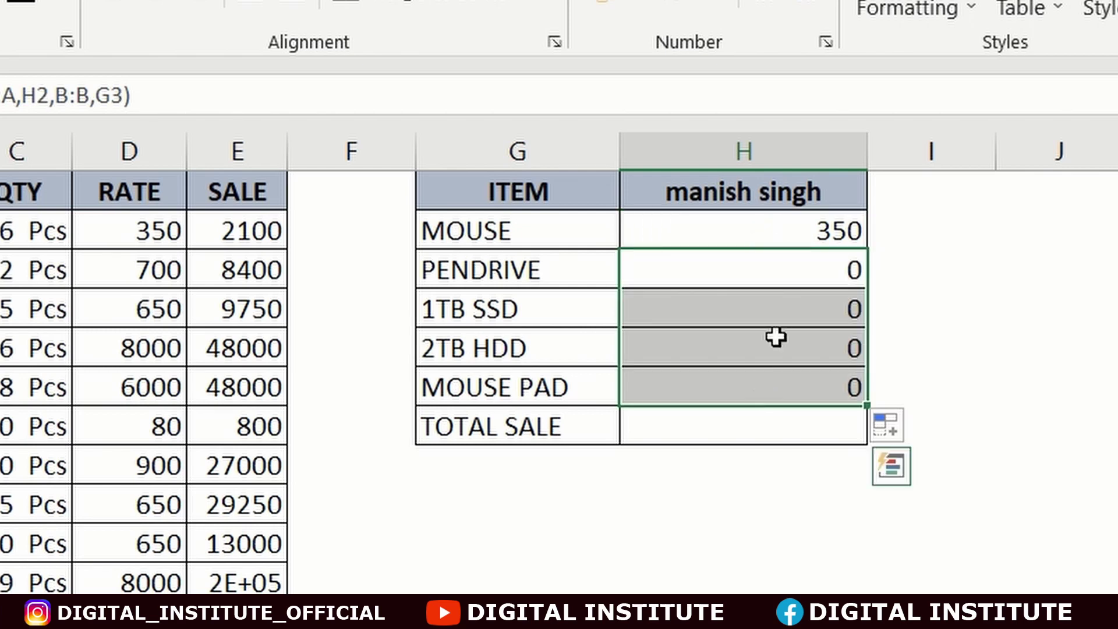
{"action": "left_click_drag", "start_coordinate": [773, 262], "coordinate": [781, 374]}
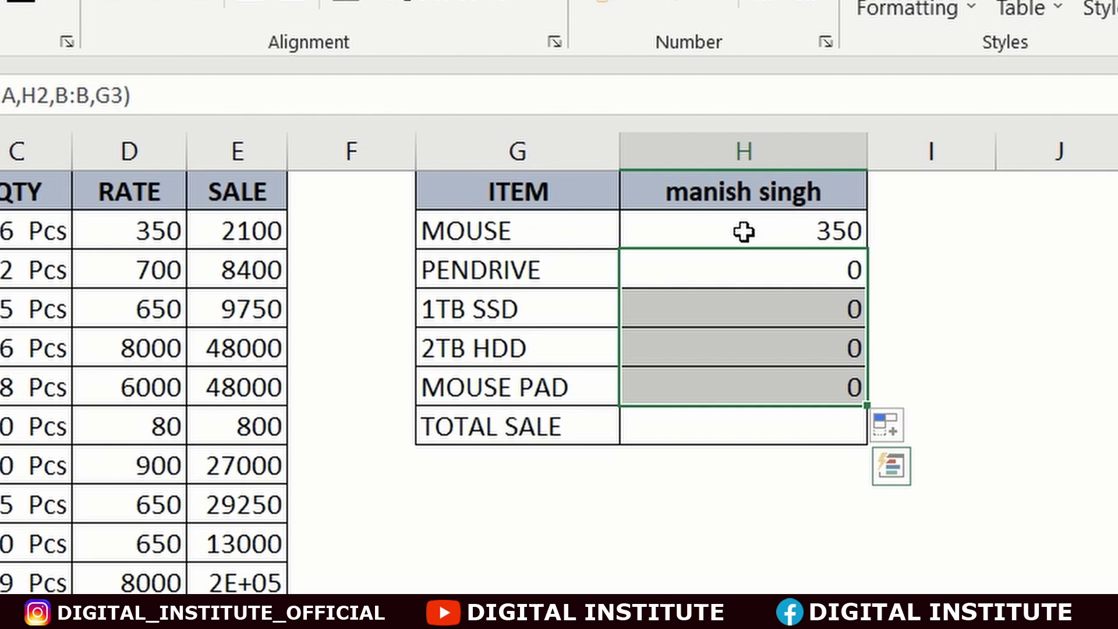
Step: Examine the SUMIFS formulas in H2, H3, H5 and H6, comparing their salesperson and item criteria references
{"action": "left_click", "coordinate": [724, 221]}
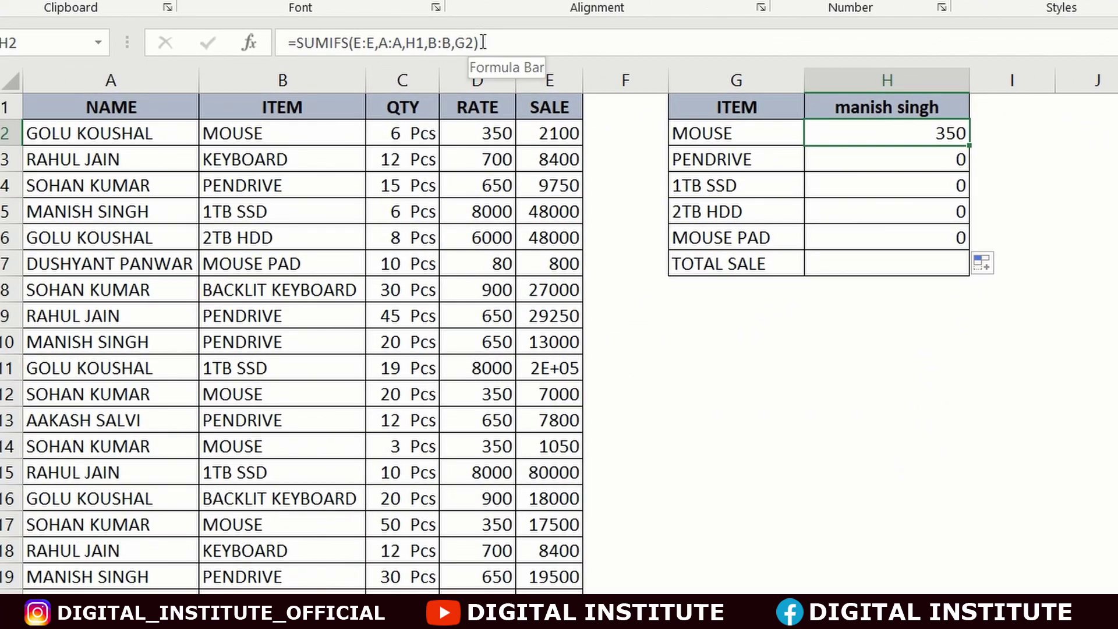
{"action": "left_click", "coordinate": [344, 63]}
{"action": "left_click_drag", "start_coordinate": [344, 64], "coordinate": [250, 68]}
{"action": "left_click", "coordinate": [403, 43]}
{"action": "type", "text": ","}
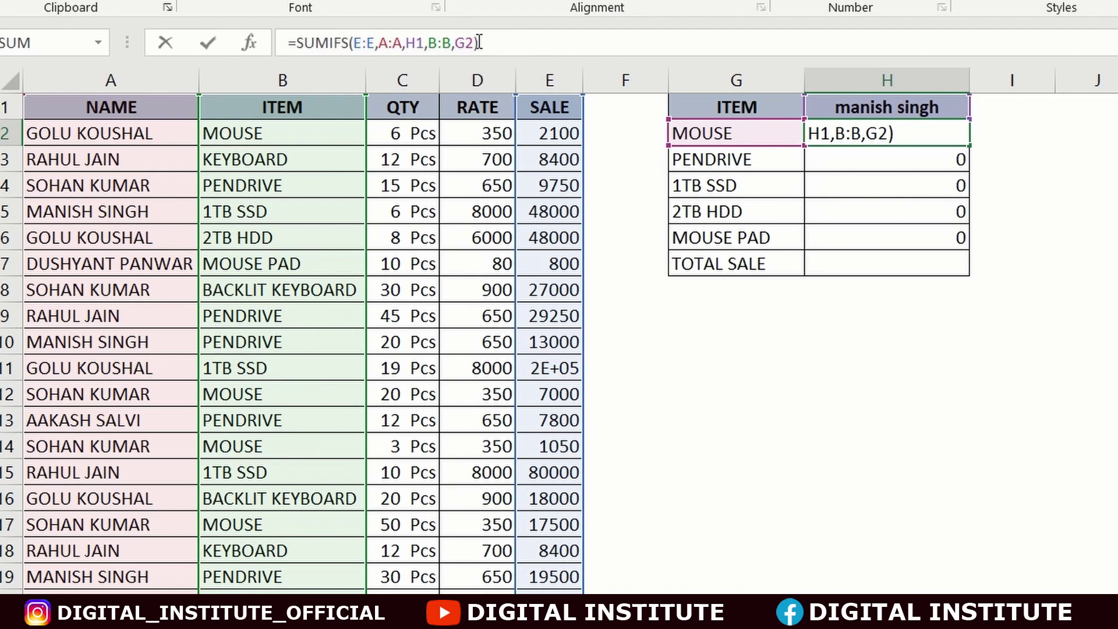
{"action": "left_click_drag", "start_coordinate": [479, 43], "coordinate": [284, 46]}
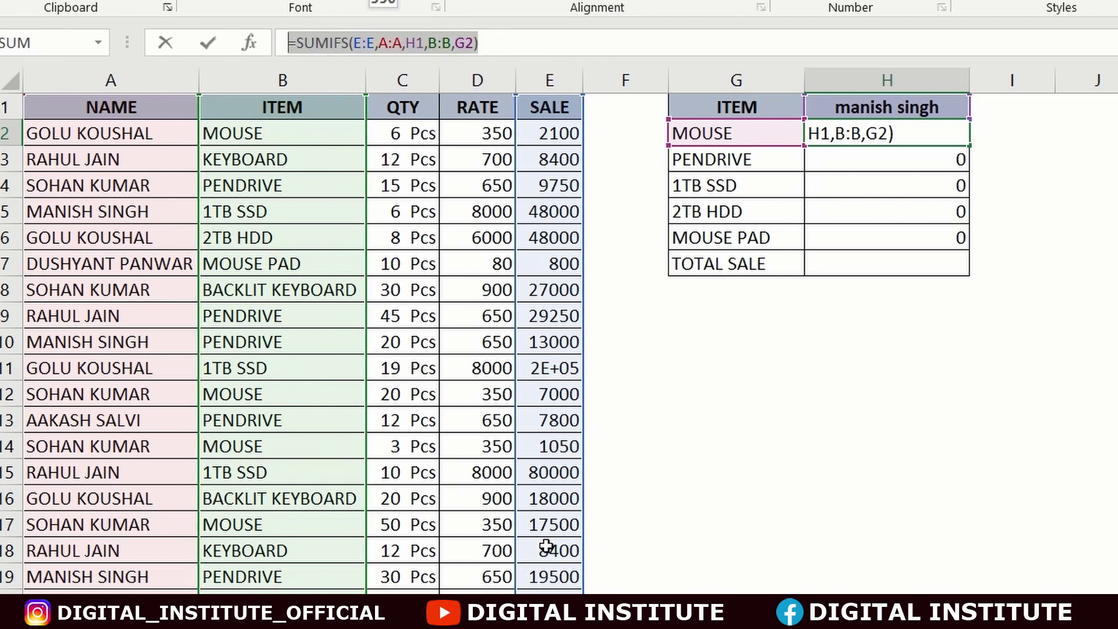
{"action": "key", "text": "Return"}
{"action": "left_click", "coordinate": [886, 212]}
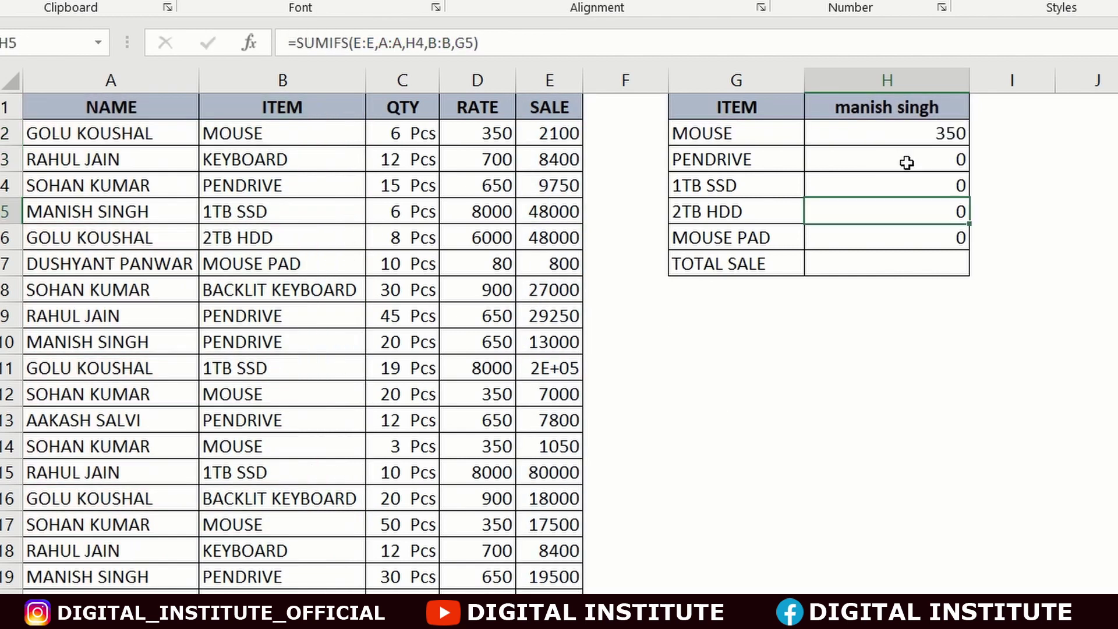
{"action": "double_click", "coordinate": [906, 163]}
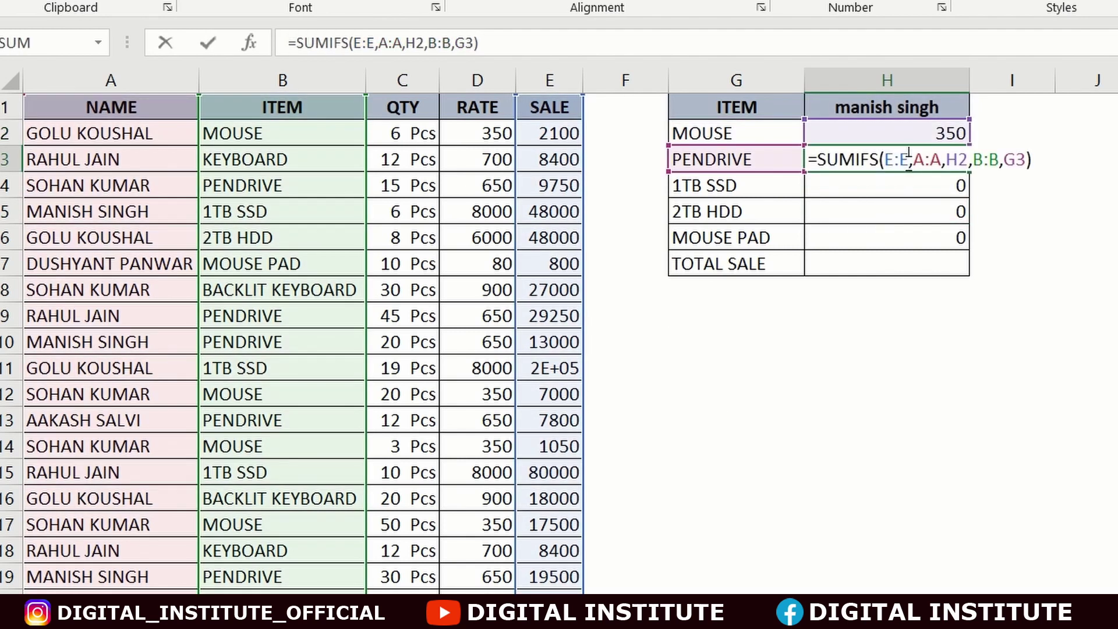
{"action": "double_click", "coordinate": [954, 159]}
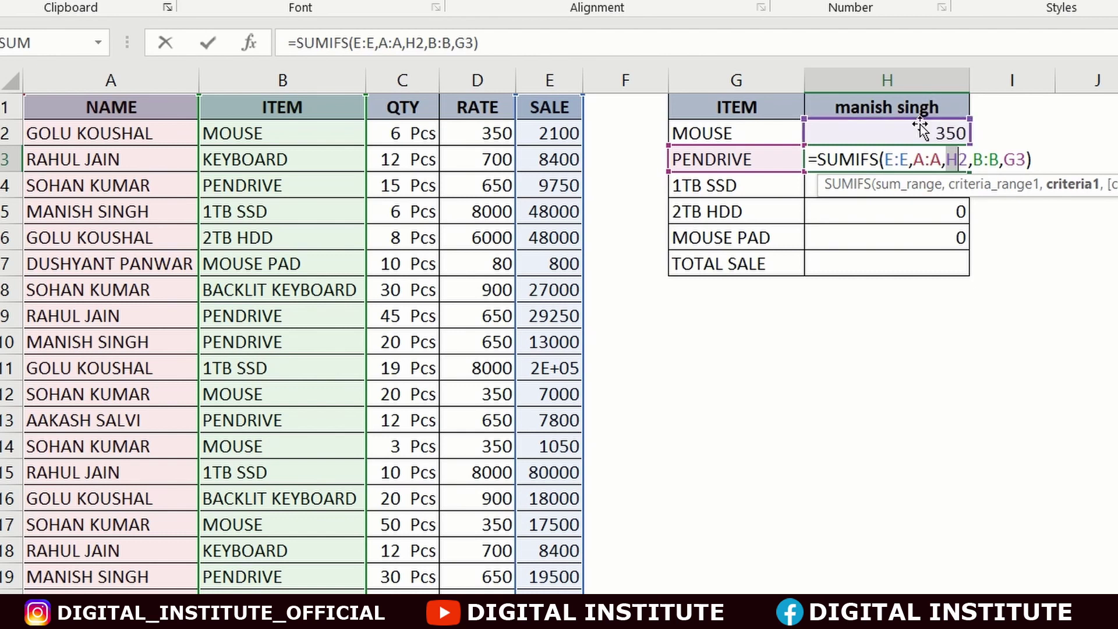
{"action": "key", "text": "Return"}
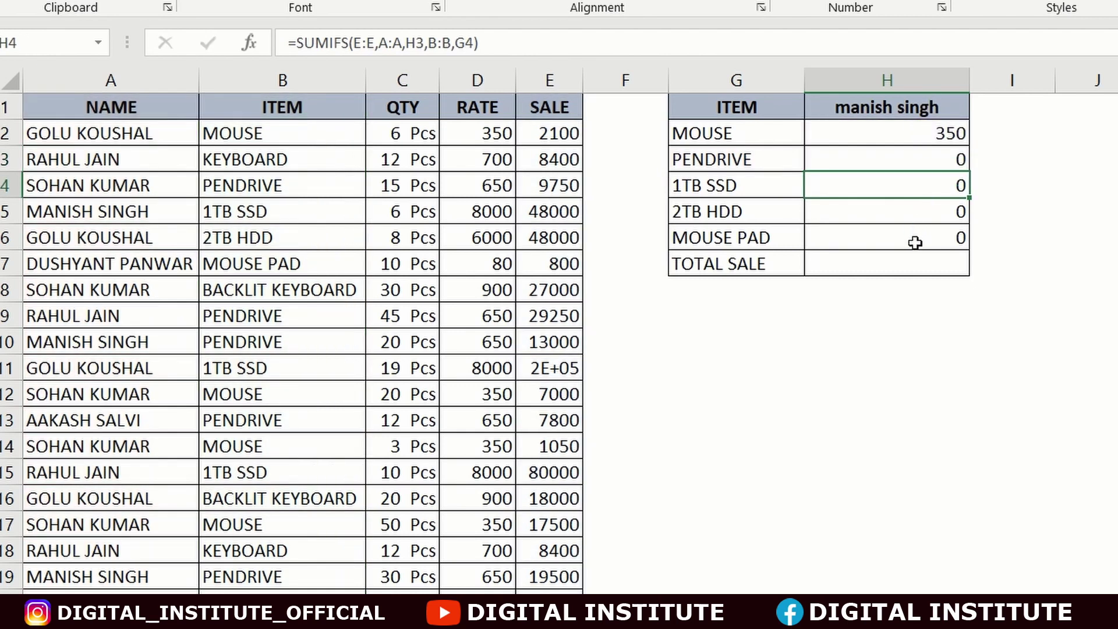
{"action": "double_click", "coordinate": [915, 242]}
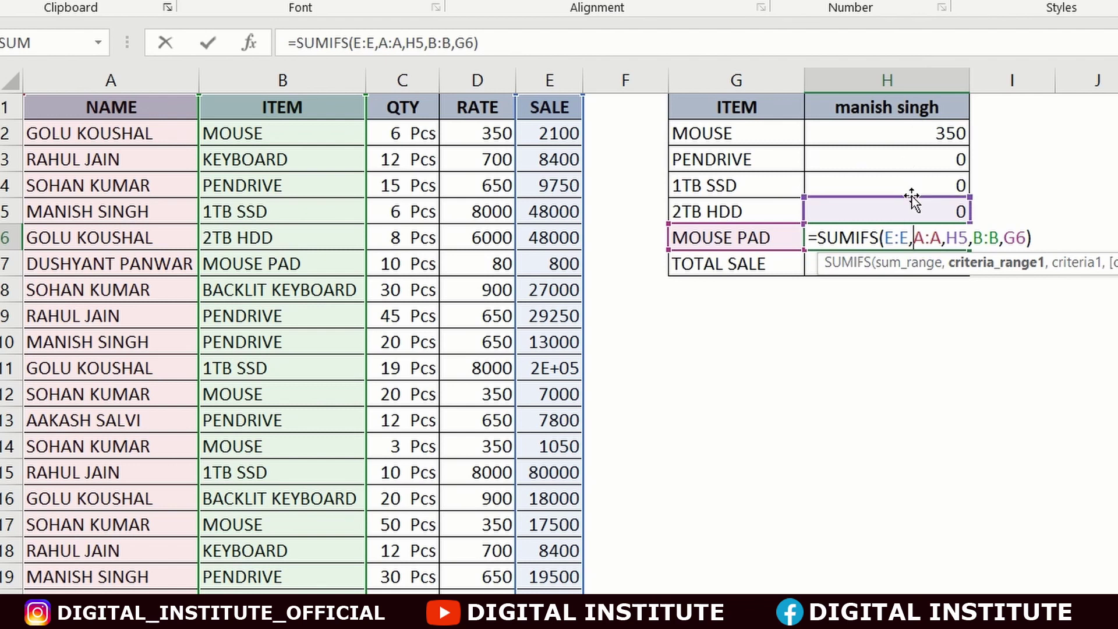
{"action": "key", "text": "Return"}
{"action": "left_click_drag", "start_coordinate": [831, 133], "coordinate": [850, 252]}
{"action": "left_click_drag", "start_coordinate": [726, 132], "coordinate": [738, 236]}
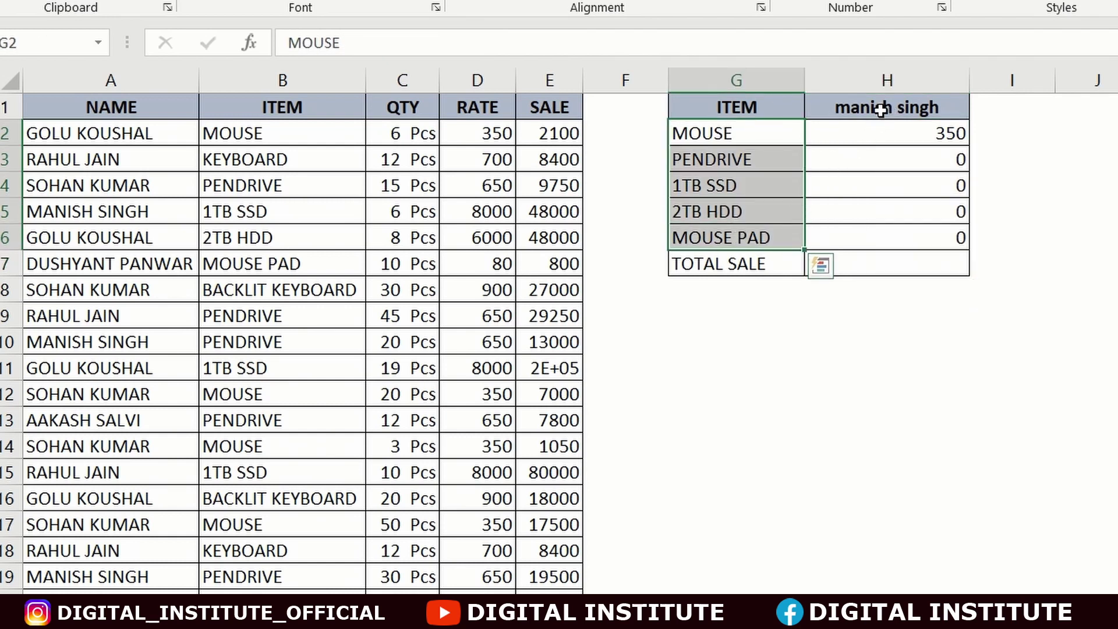
Step: Make the salesperson criterion in H2 absolute, so the formula reads =SUMIFS(E:E,A:A,$H$1,B:B,G2)
{"action": "left_click", "coordinate": [870, 132]}
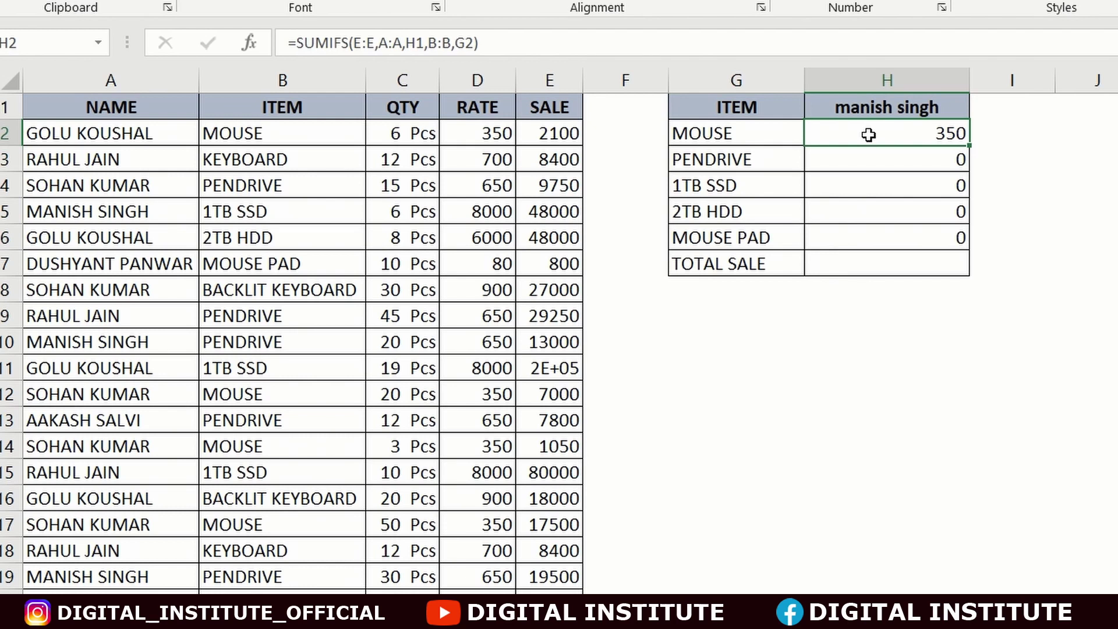
{"action": "double_click", "coordinate": [863, 131]}
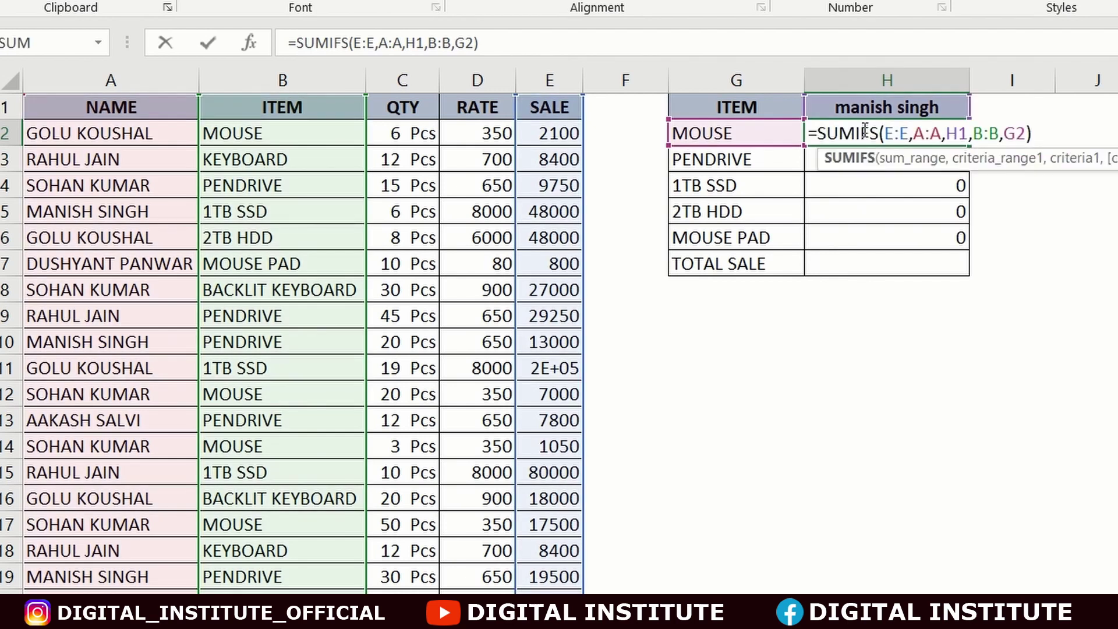
{"action": "left_click_drag", "start_coordinate": [967, 134], "coordinate": [949, 135]}
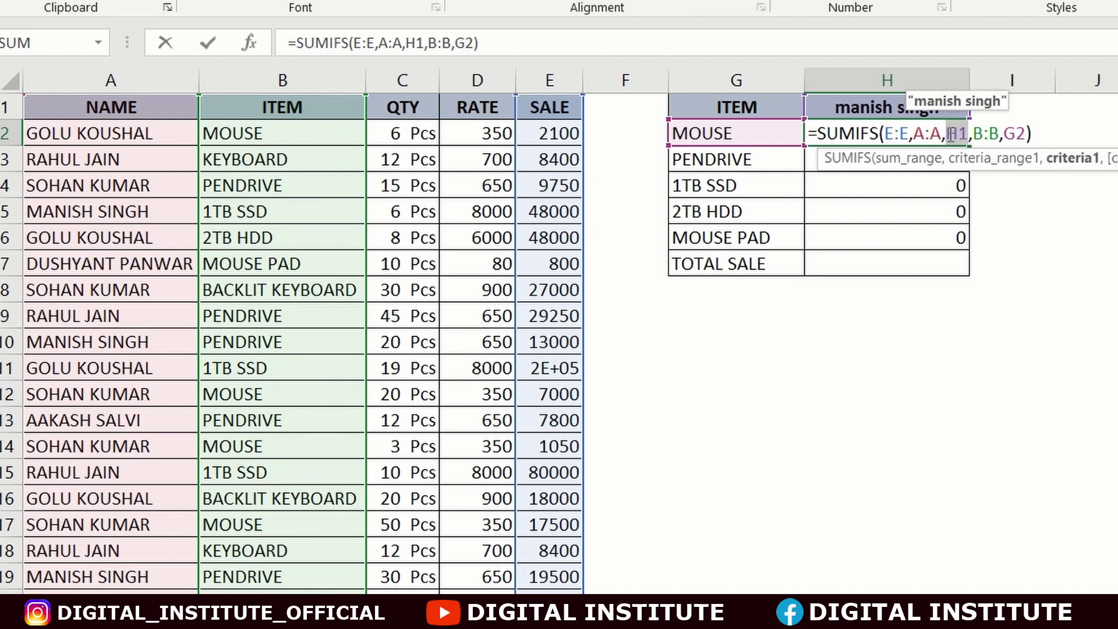
{"action": "key", "text": "F4"}
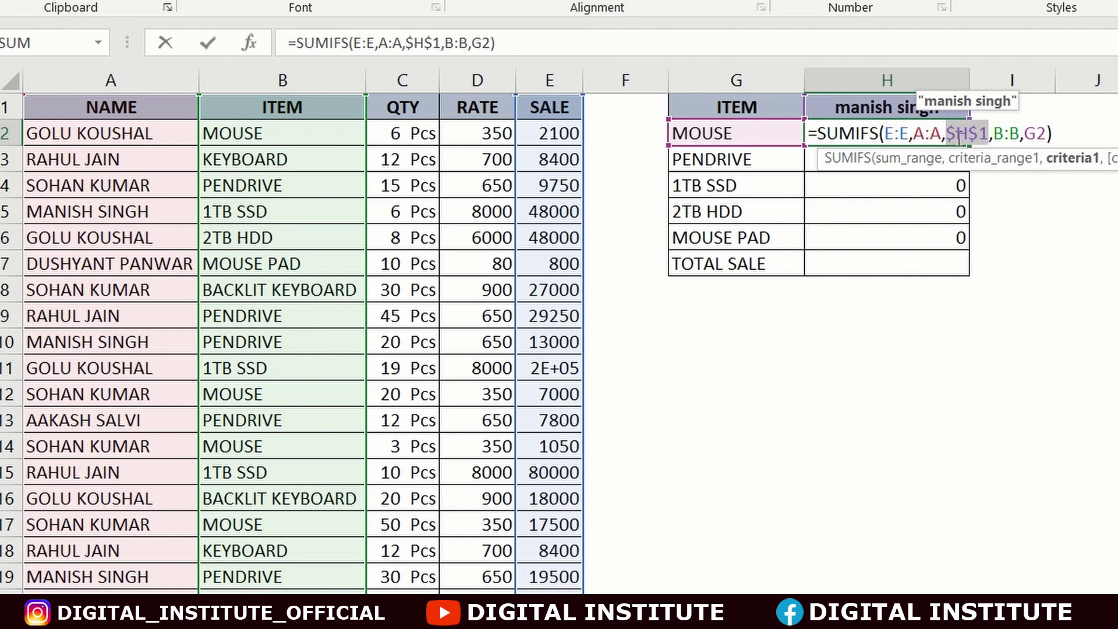
{"action": "left_click_drag", "start_coordinate": [940, 133], "coordinate": [913, 133]}
{"action": "left_click", "coordinate": [902, 132]}
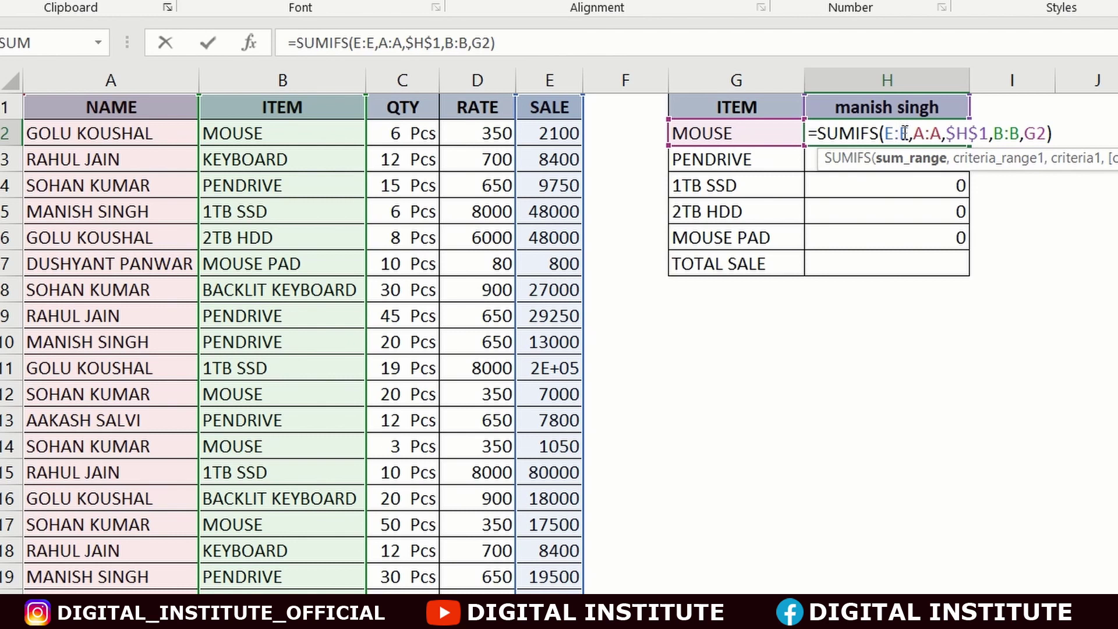
{"action": "left_click_drag", "start_coordinate": [908, 133], "coordinate": [901, 134]}
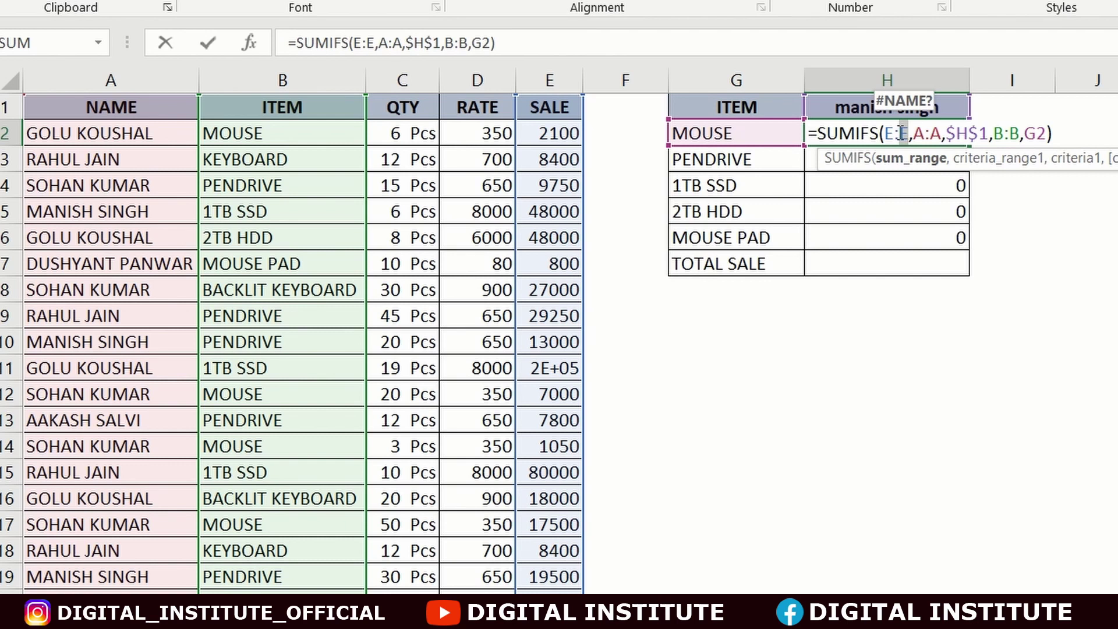
{"action": "key", "text": "Return"}
Step: Fill the formula with the absolute $H$1 reference from H2 down through H6 and check the item totals
{"action": "left_click", "coordinate": [904, 133]}
{"action": "left_click_drag", "start_coordinate": [972, 146], "coordinate": [963, 251]}
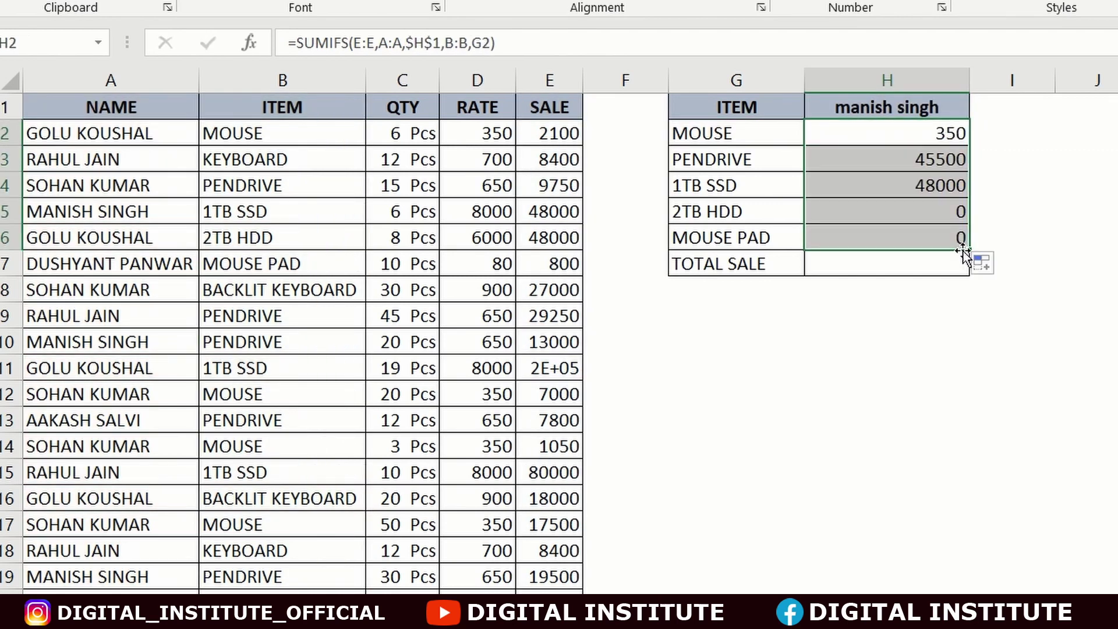
{"action": "left_click", "coordinate": [1058, 105]}
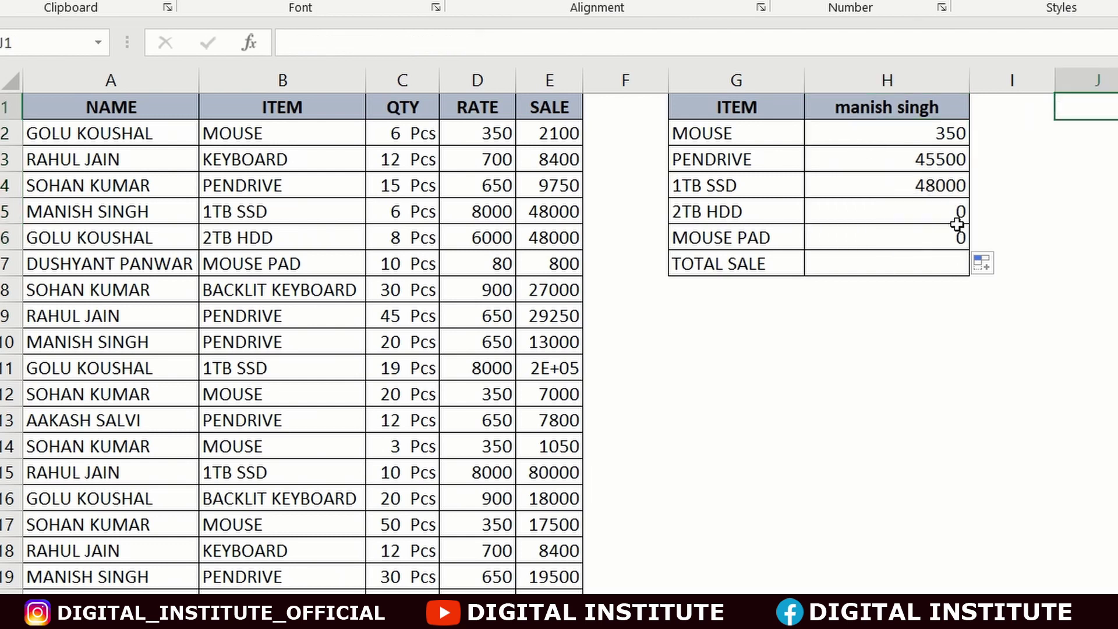
{"action": "left_click", "coordinate": [1024, 220]}
{"action": "left_click_drag", "start_coordinate": [751, 212], "coordinate": [832, 230]}
{"action": "left_click", "coordinate": [856, 352]}
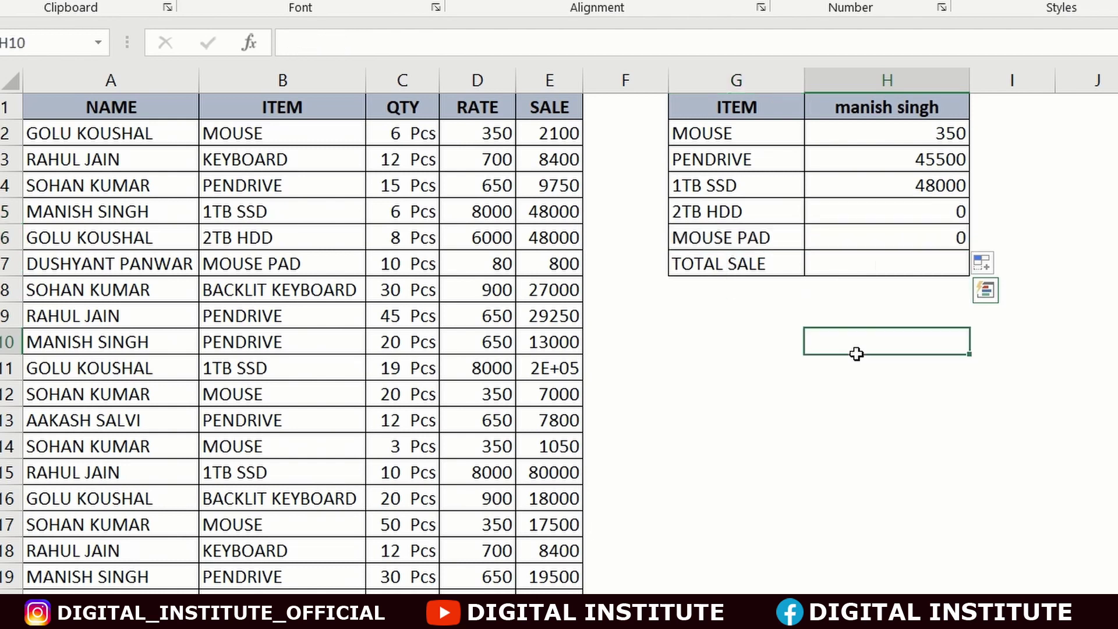
Step: Add filter controls to the sales table's header row and check the 2TB HDD and MOUSE PAD totals in H5:H6
{"action": "left_click", "coordinate": [330, 210]}
{"action": "key", "text": "ctrl+shift+l"}
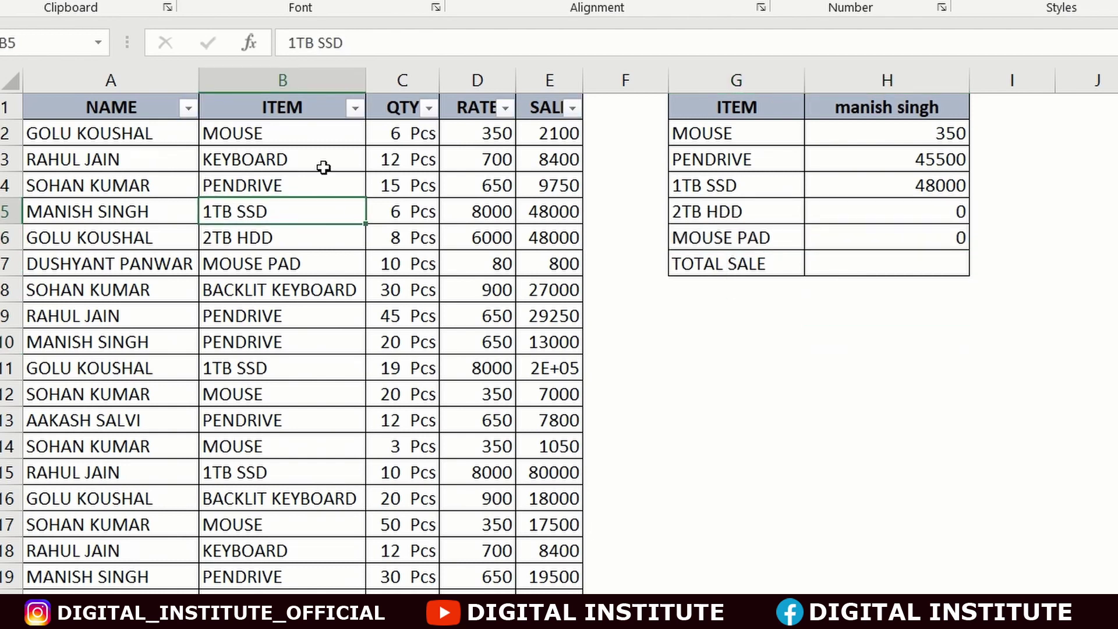
{"action": "left_click", "coordinate": [869, 106]}
{"action": "left_click_drag", "start_coordinate": [844, 211], "coordinate": [868, 234]}
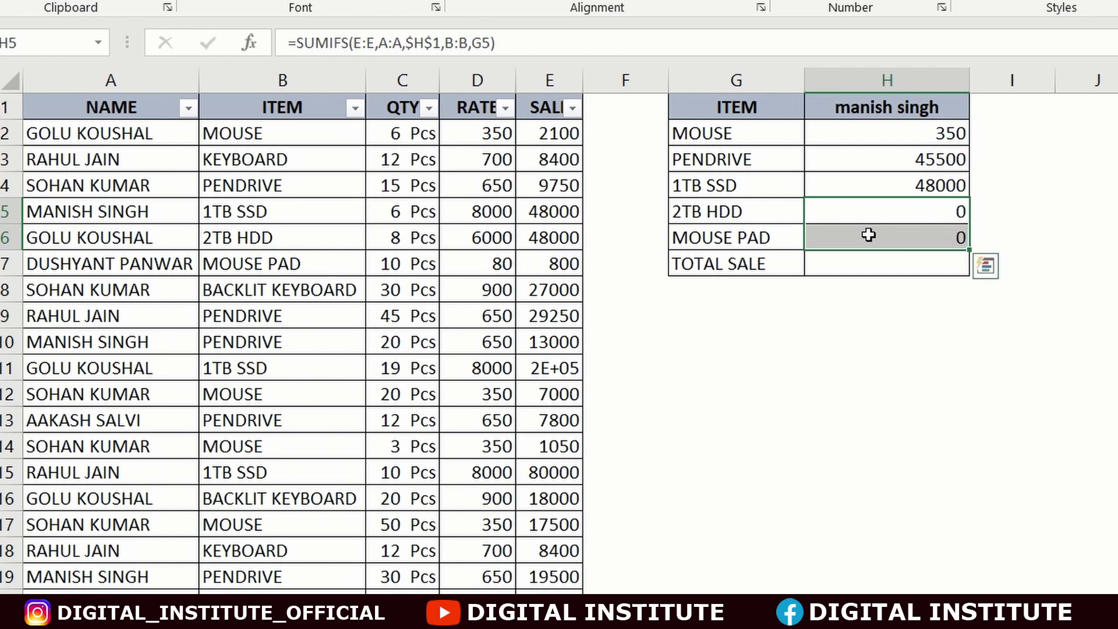
Step: Set the salesperson criterion in H1 to the name listed in A2 and check the recalculated item totals in H2:H6
{"action": "double_click", "coordinate": [885, 106]}
{"action": "key", "text": "Escape"}
{"action": "type", "text": "GOLU KOUSHAL"}
{"action": "key", "text": "Return"}
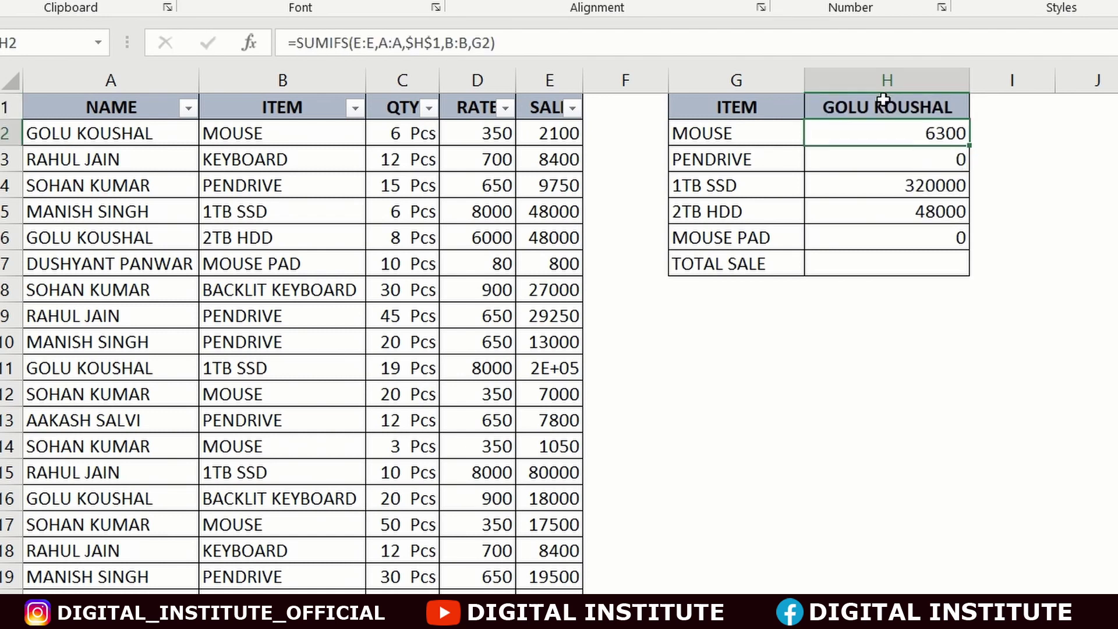
{"action": "left_click", "coordinate": [888, 190]}
{"action": "left_click", "coordinate": [891, 205]}
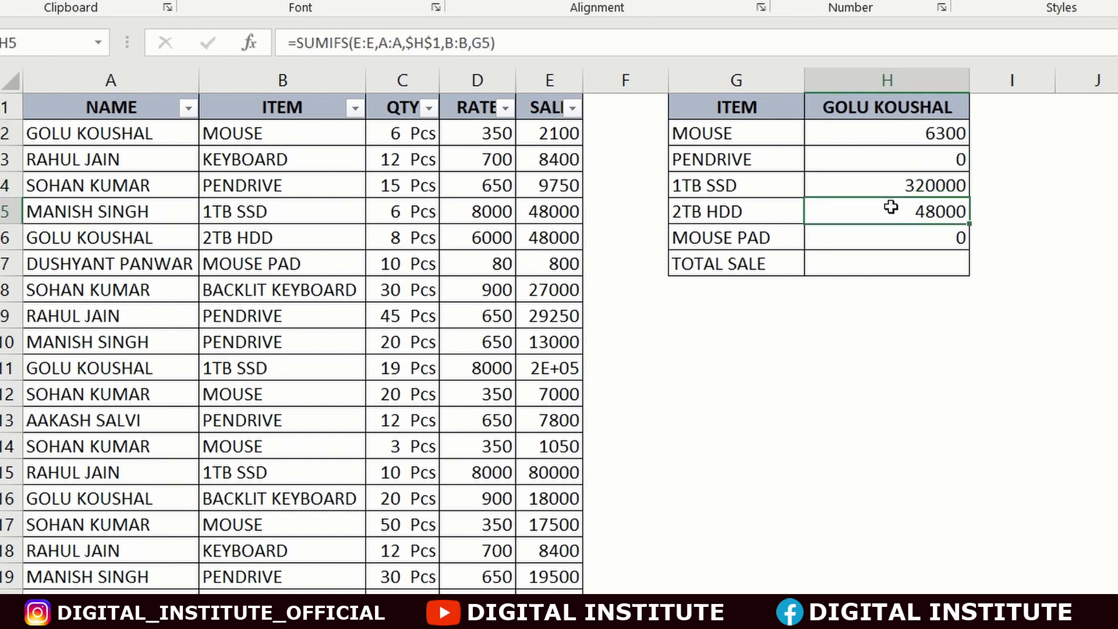
{"action": "left_click", "coordinate": [909, 156]}
{"action": "left_click", "coordinate": [905, 233]}
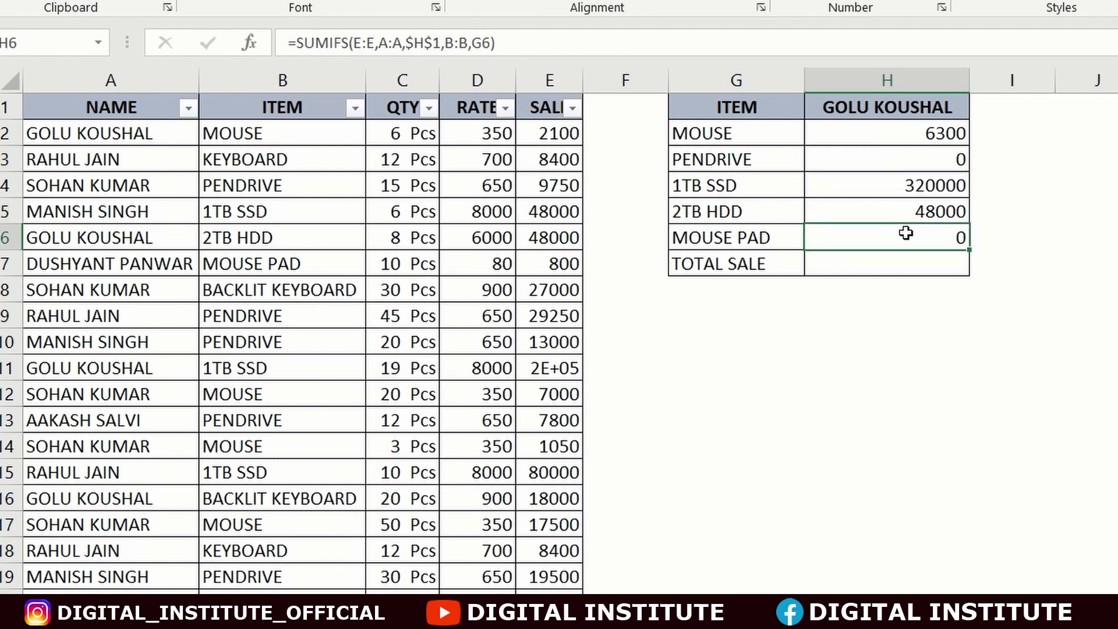
{"action": "left_click", "coordinate": [187, 192]}
{"action": "type", "text": "RAHUL JAIN"}
{"action": "key", "text": "Return"}
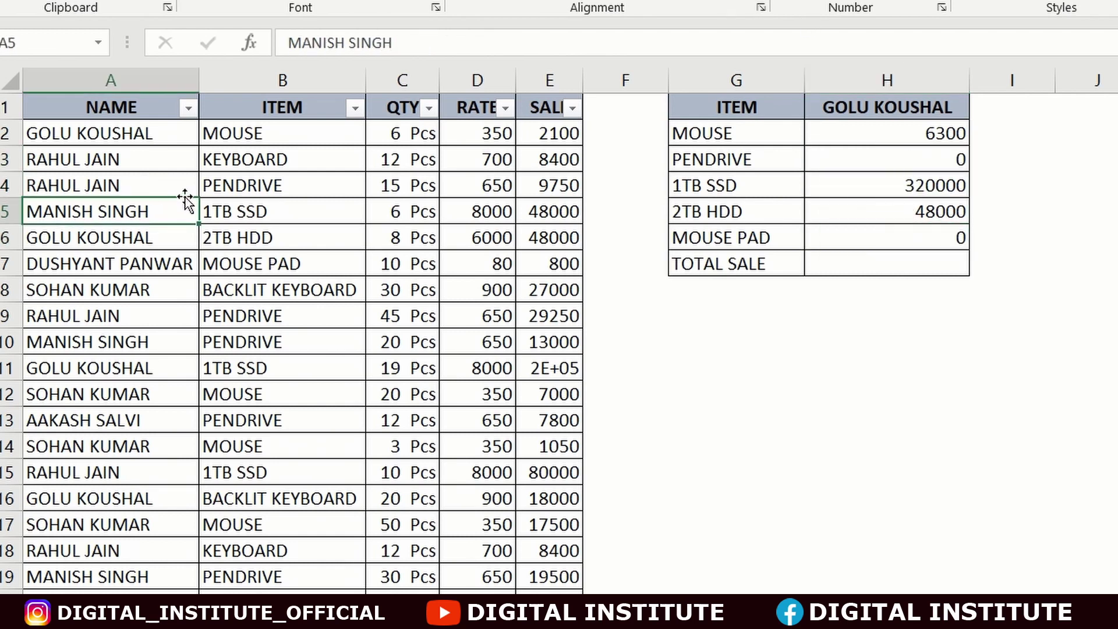
Step: Replace the salesperson in A4 with the name used in H1 and check the PENDRIVE total in H3
{"action": "left_click", "coordinate": [120, 186]}
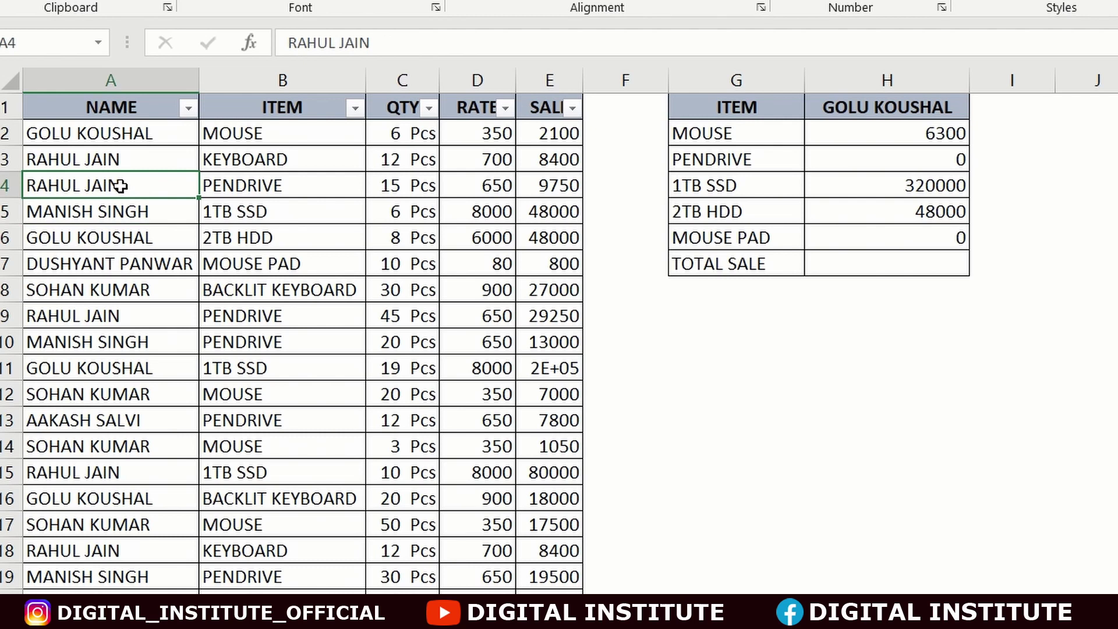
{"action": "type", "text": "GOLU KOUSHAL"}
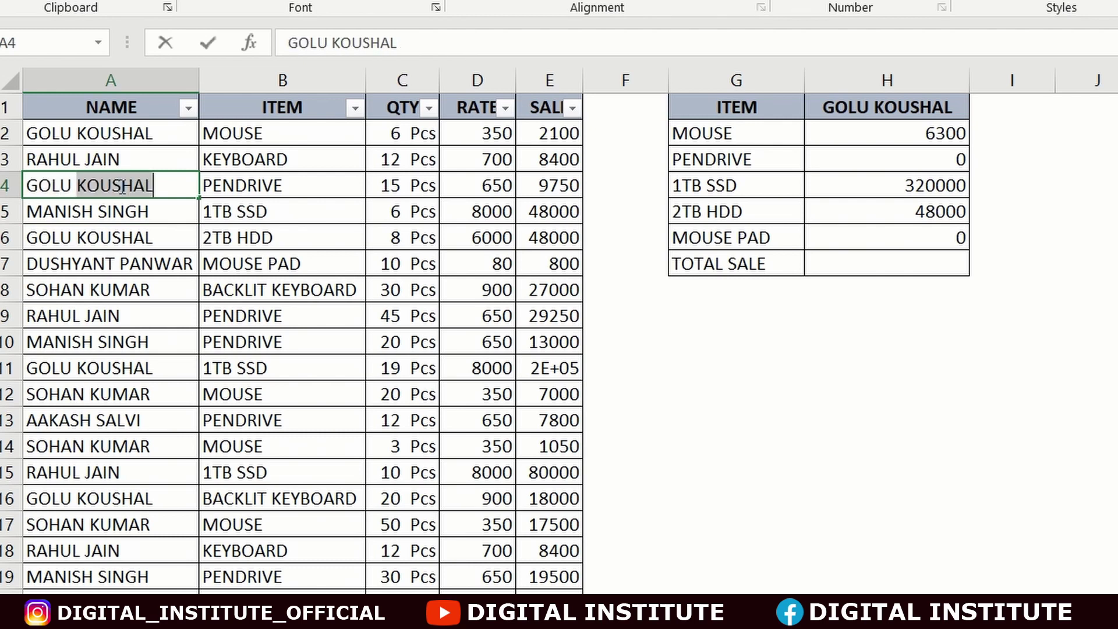
{"action": "key", "text": "Return"}
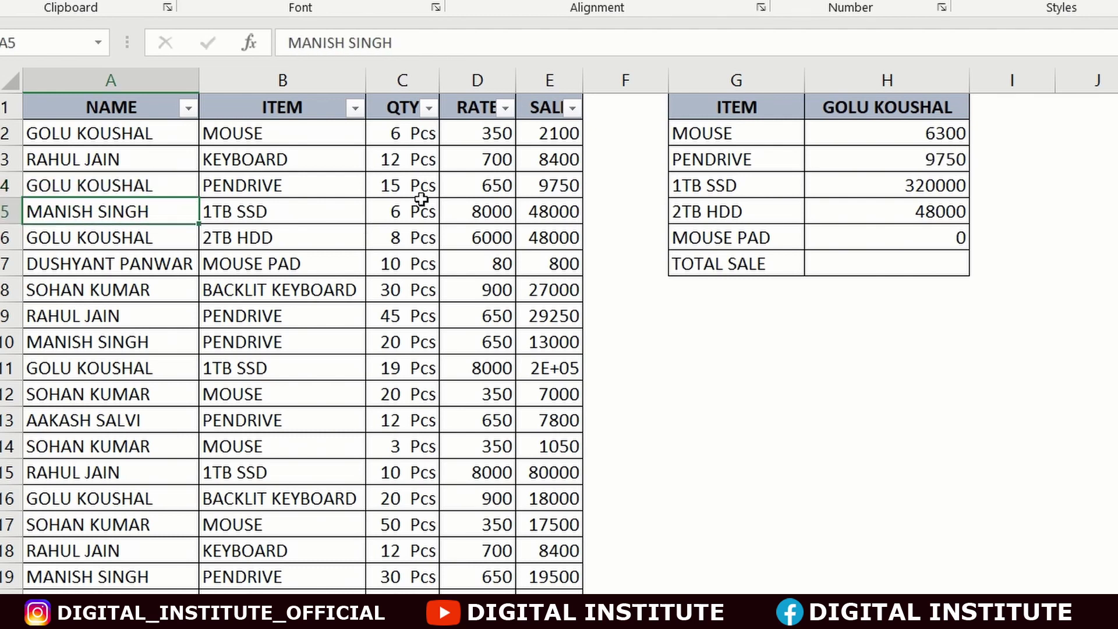
{"action": "left_click", "coordinate": [861, 162]}
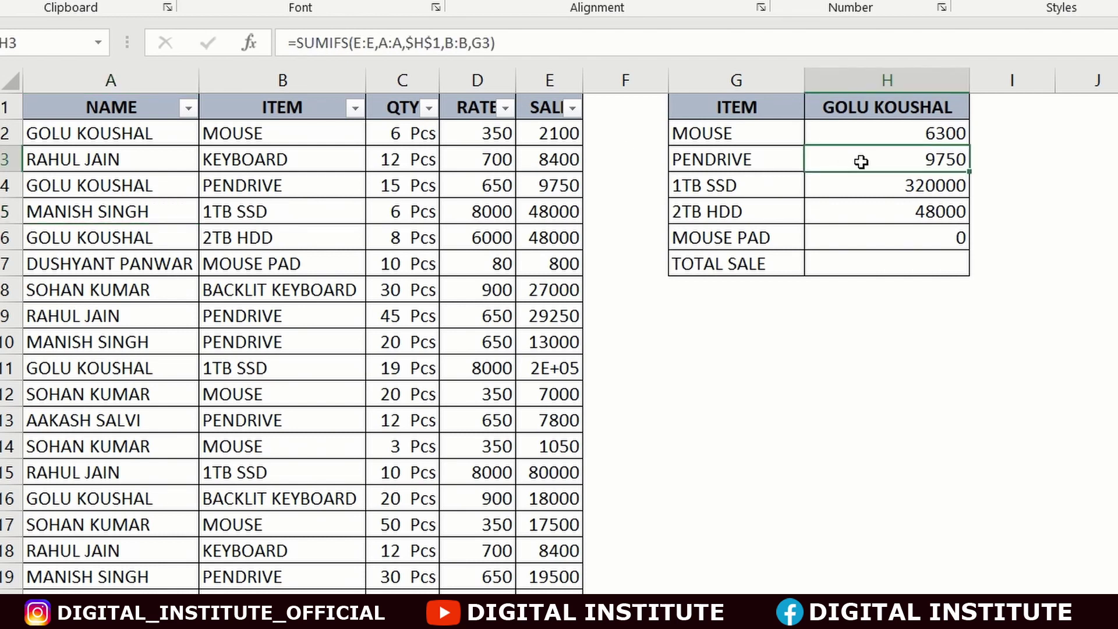
{"action": "left_click_drag", "start_coordinate": [851, 135], "coordinate": [885, 212]}
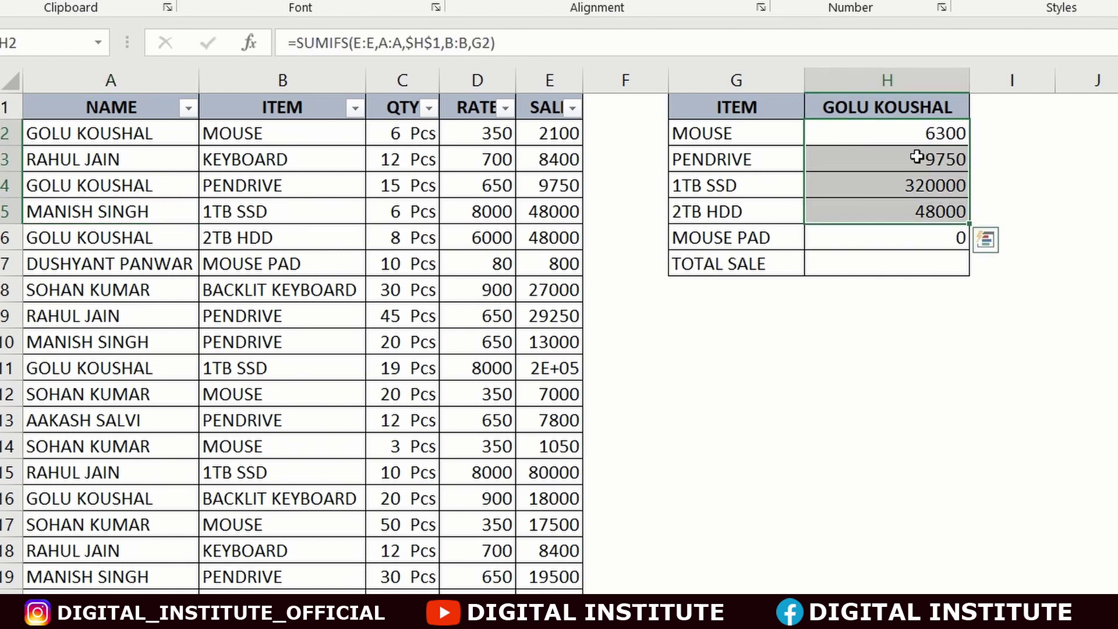
Step: Total the salesperson's item sales in the TOTAL SALE cell H7 with AutoSum, using =SUM(H2:H6)
{"action": "left_click", "coordinate": [865, 263]}
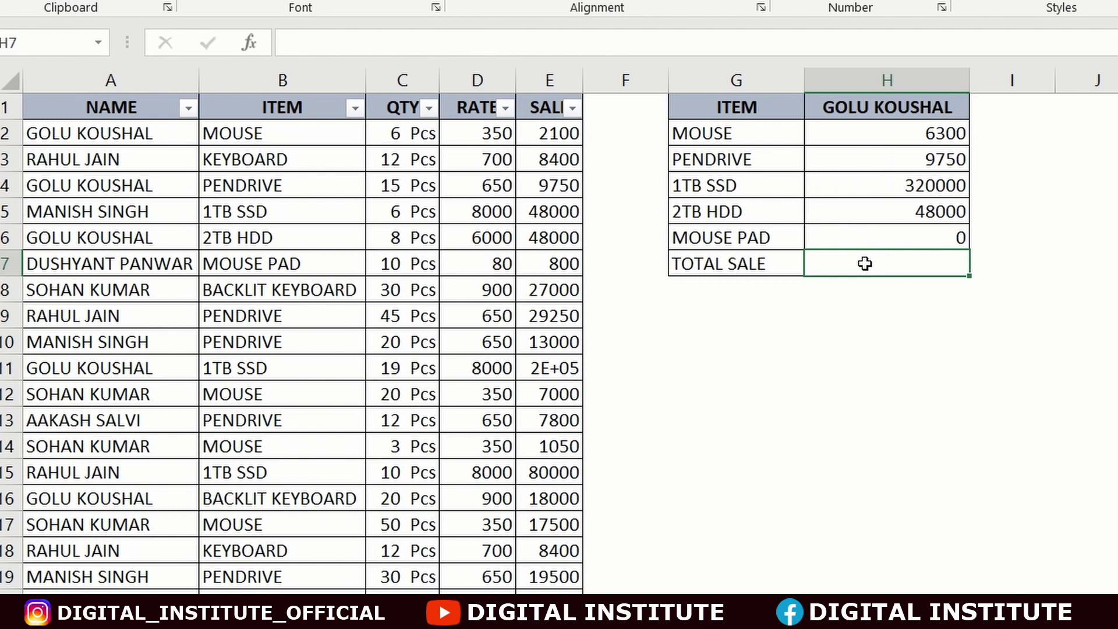
{"action": "key", "text": "alt+equal"}
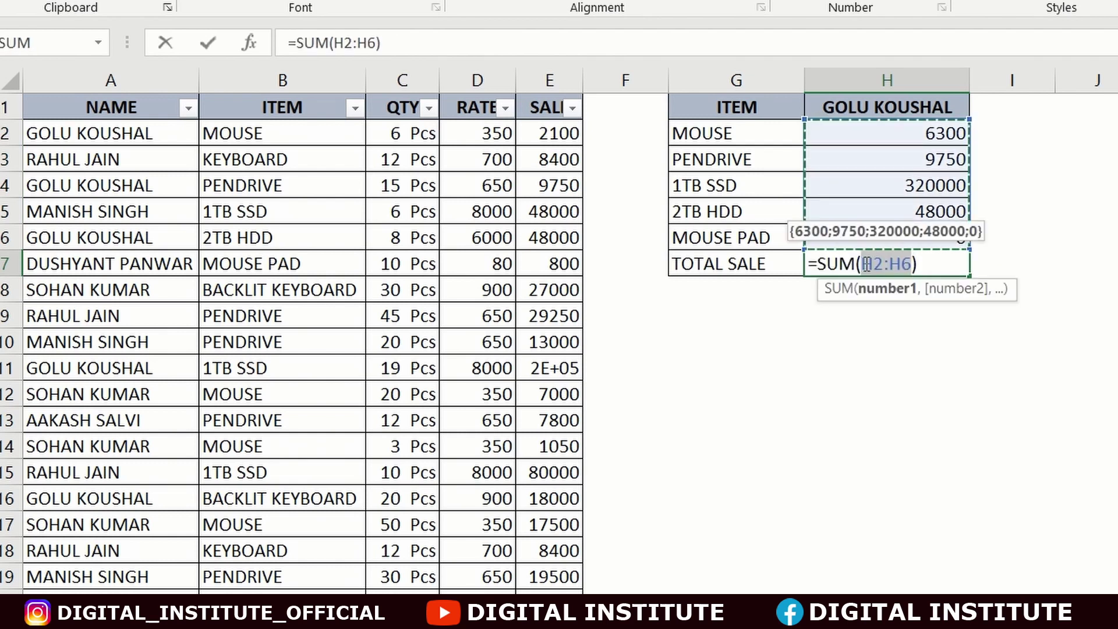
{"action": "key", "text": "Return"}
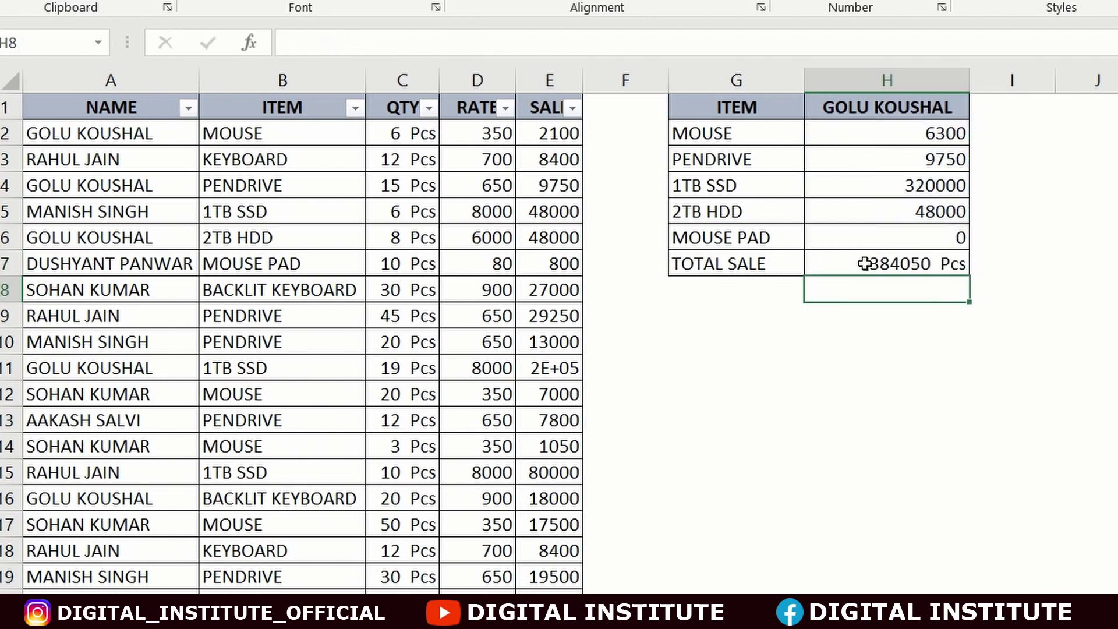
{"action": "left_click", "coordinate": [916, 267]}
{"action": "left_click", "coordinate": [1089, 212]}
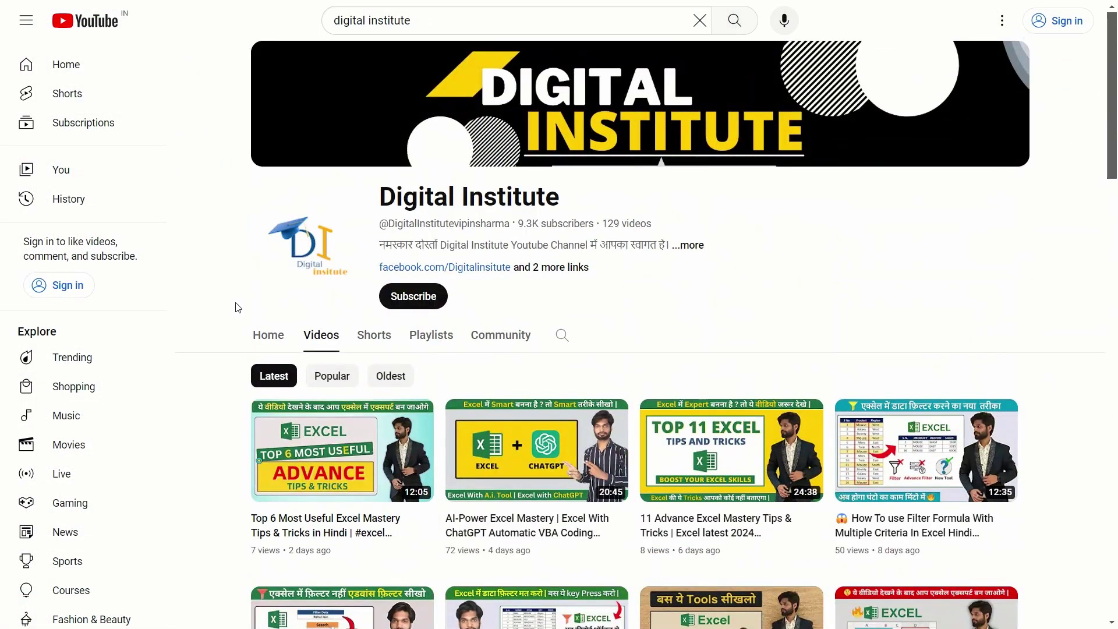
{"action": "middle_click", "coordinate": [195, 76]}
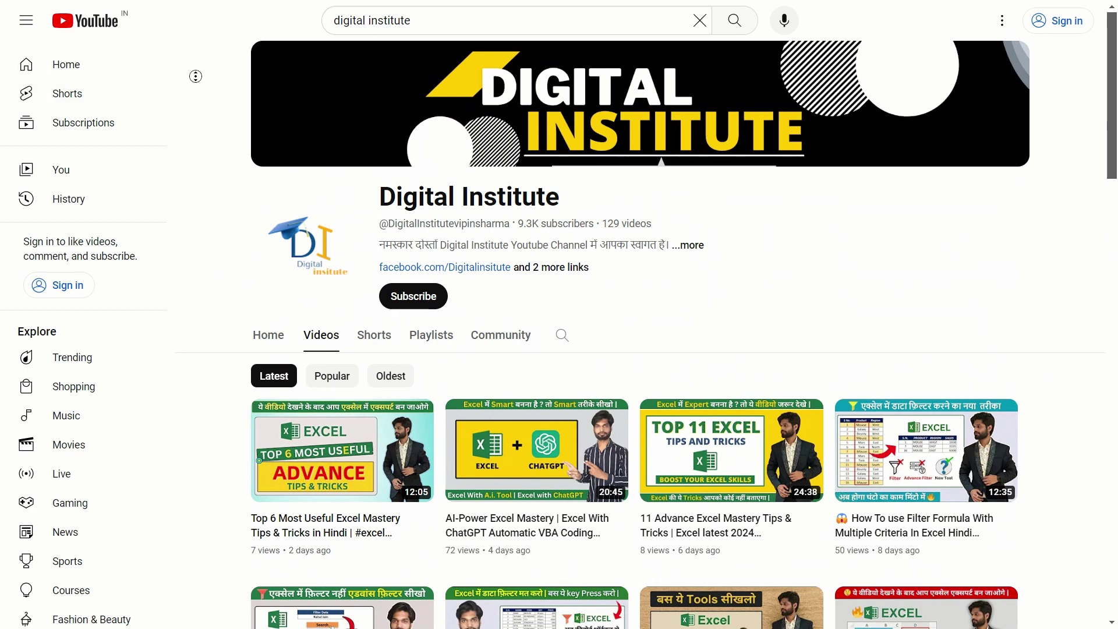